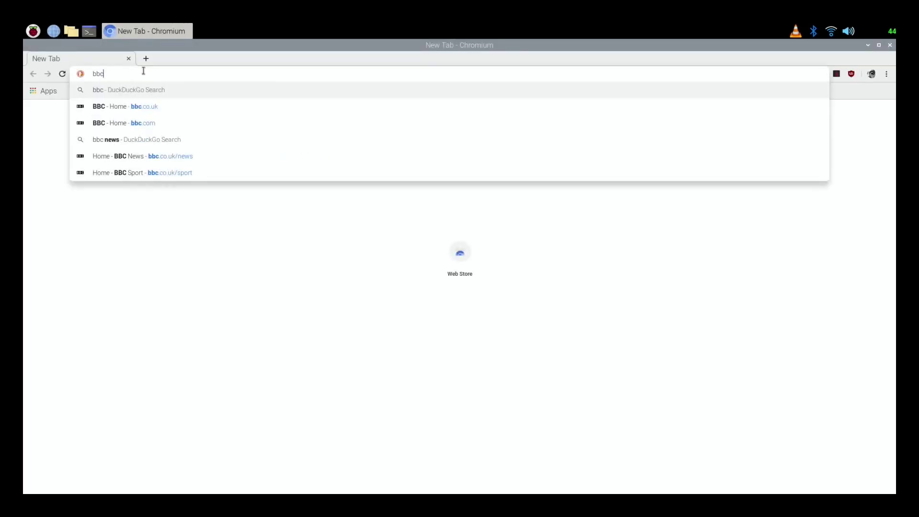
Search for bbc, look at BBC Weather, then go back to the BBC home page.
key("Return")
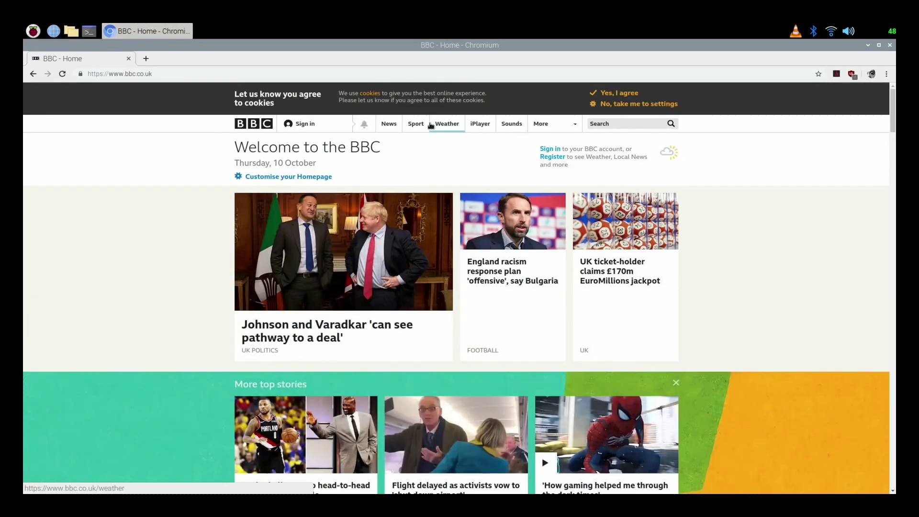
left_click(444, 127)
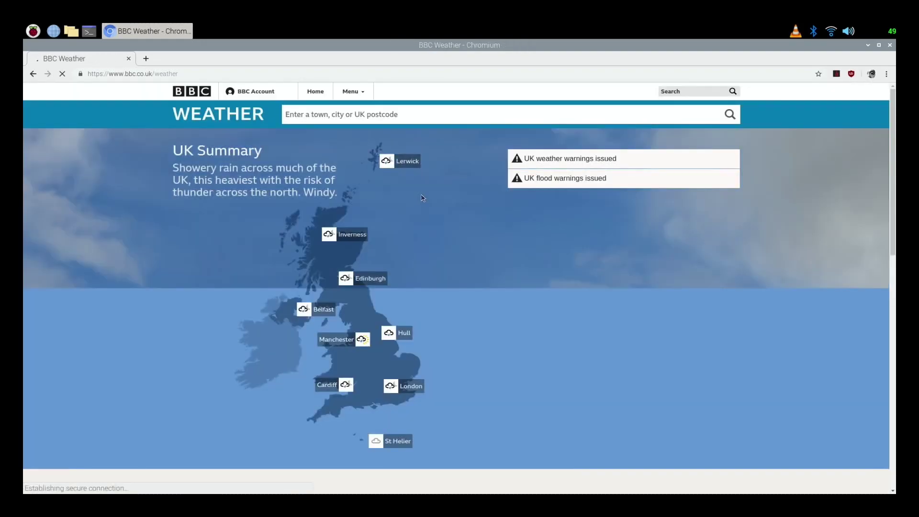
scroll(377, 274, "down", 5)
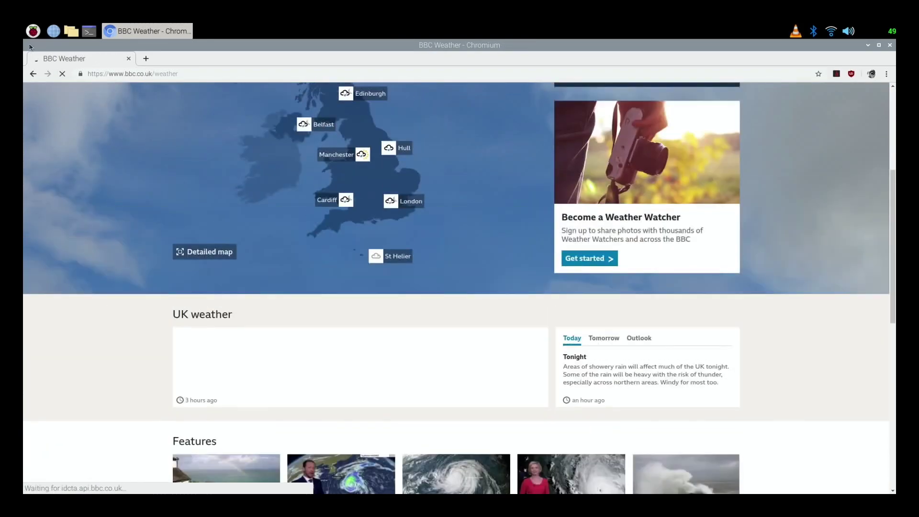
left_click(33, 73)
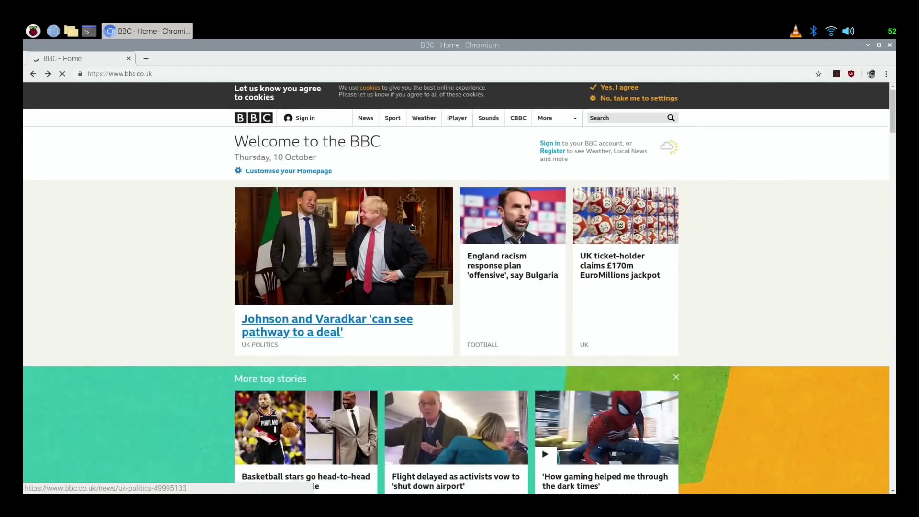
scroll(413, 228, "down", 7)
scroll(411, 290, "up", 7)
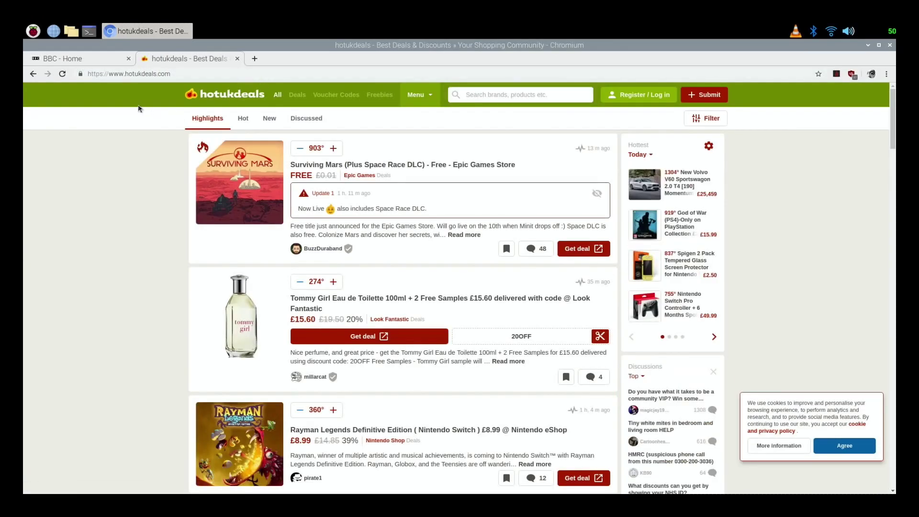
Launch LibreOffice Writer, then start a new Impress presentation from the Blueprint Plans template.
left_click(33, 31)
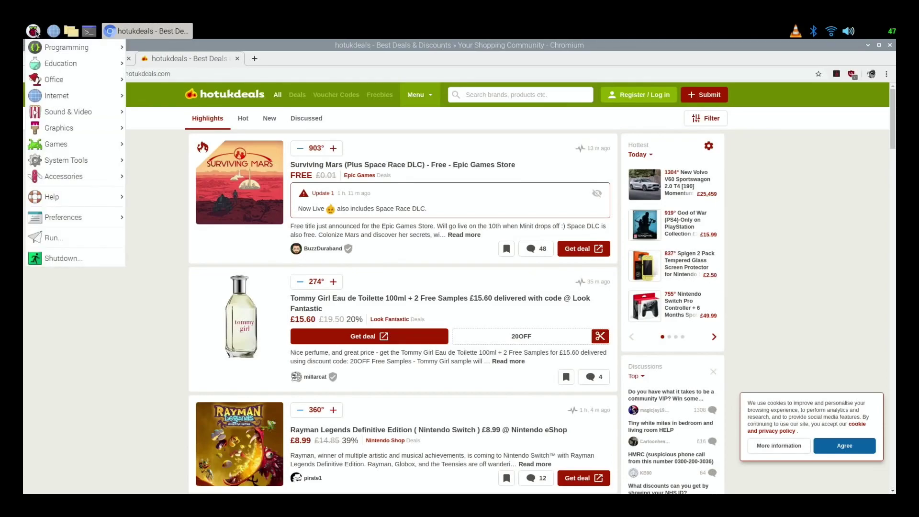
mouse_move(48, 78)
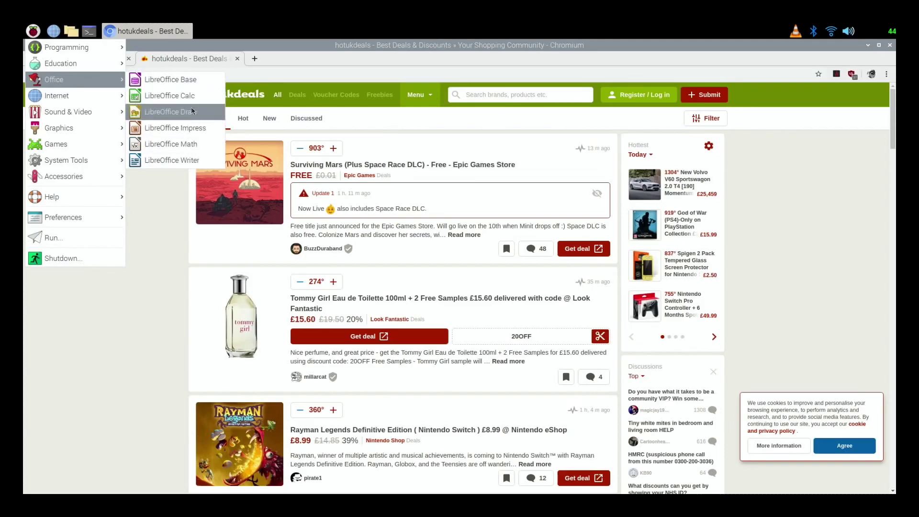
left_click(194, 161)
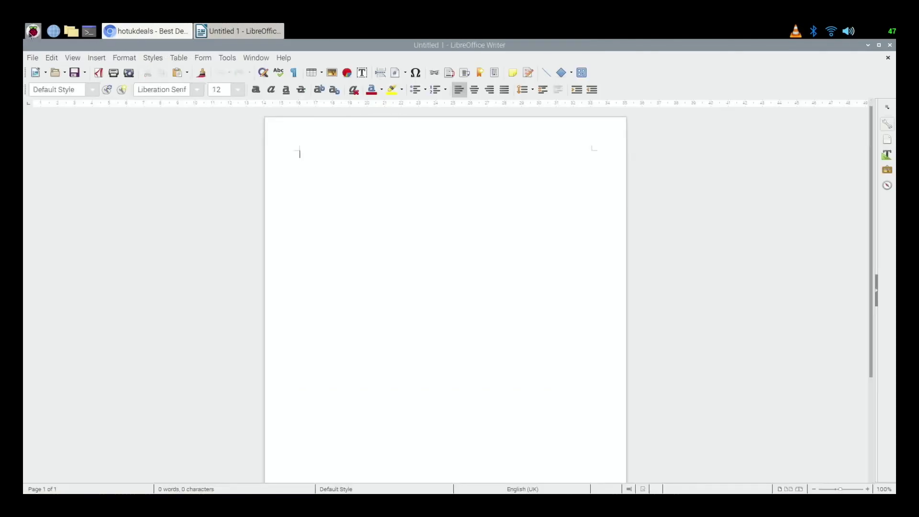
left_click(33, 31)
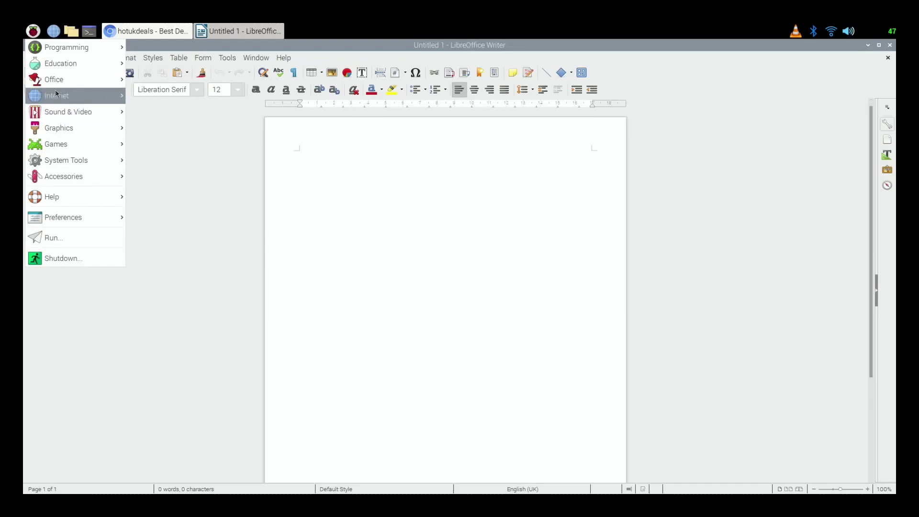
mouse_move(57, 84)
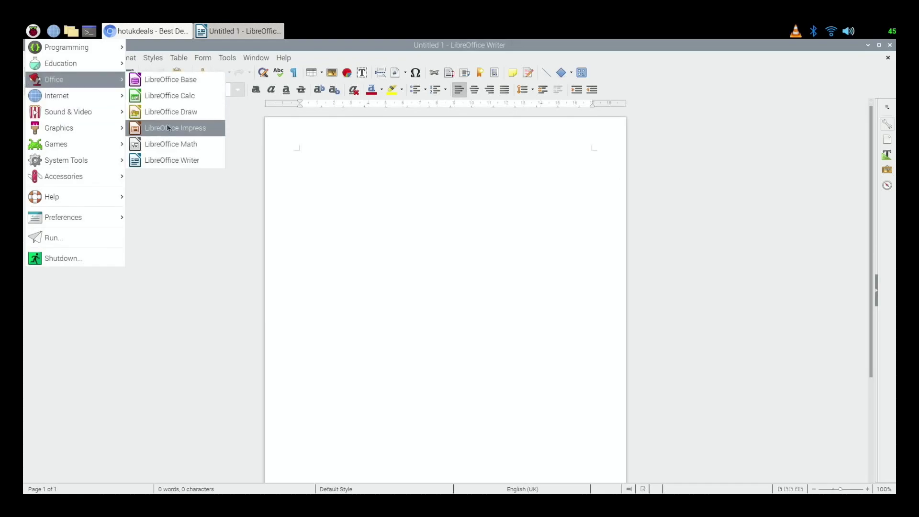
left_click(189, 128)
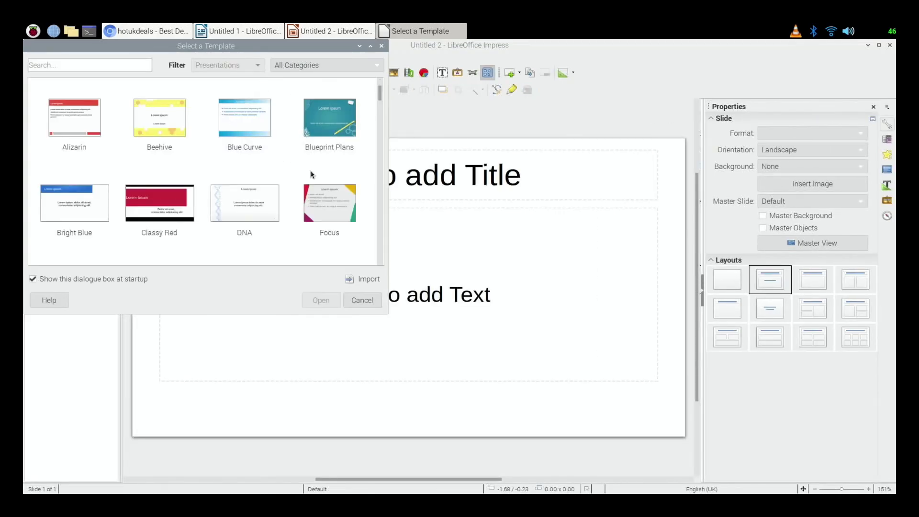
double_click(324, 123)
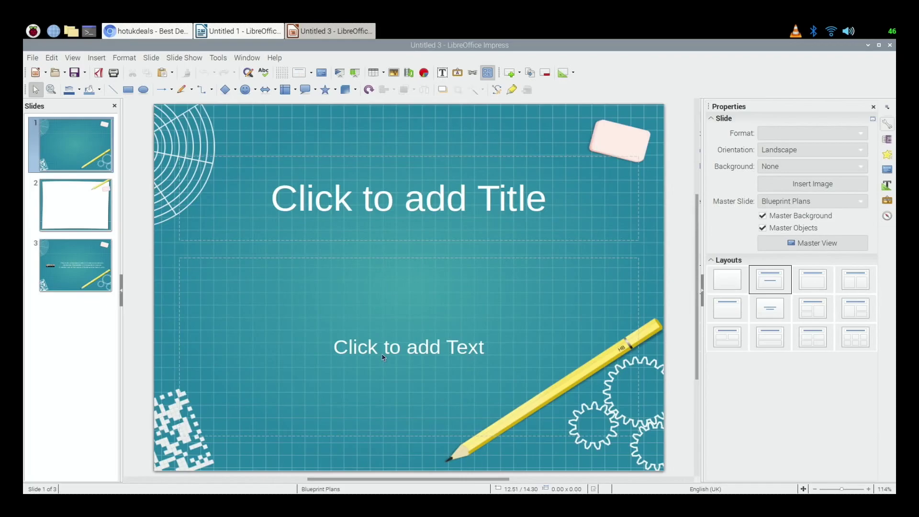
Cut the body text placeholder off the first slide and bring the hotukdeals browser back.
left_click(388, 294)
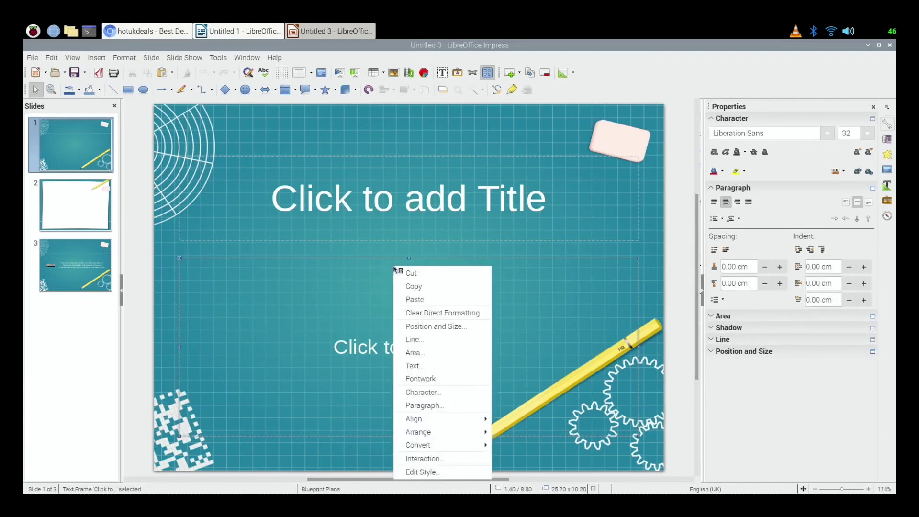
right_click(401, 272)
left_click(406, 273)
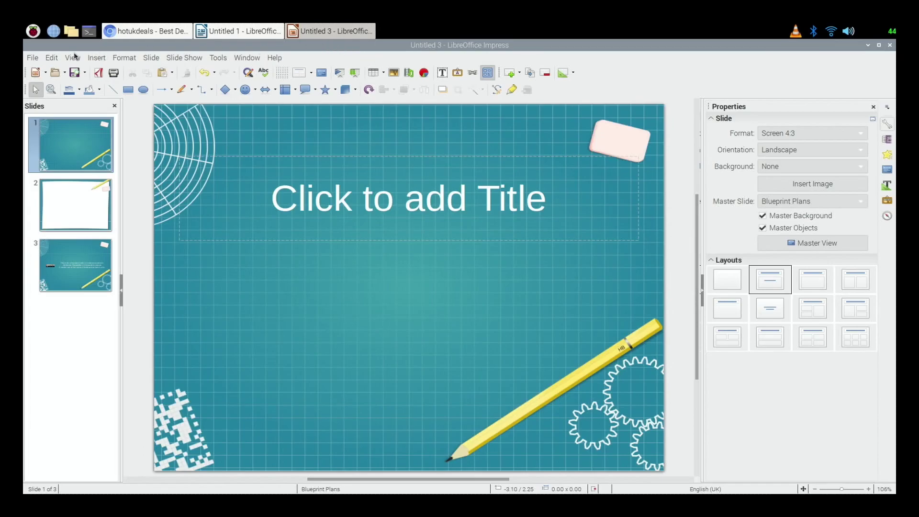
left_click(136, 33)
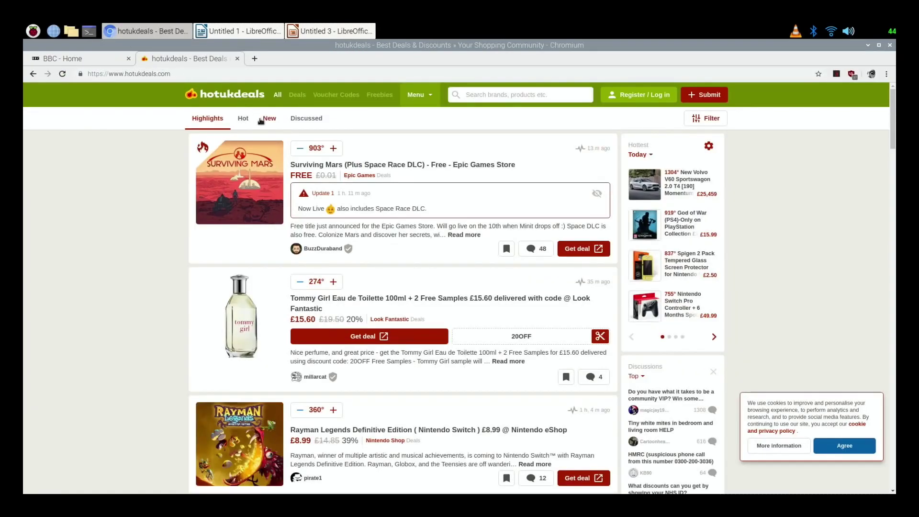
In a new tab, image-search leepspvideo and open the bicycle logo preview.
left_click(255, 59)
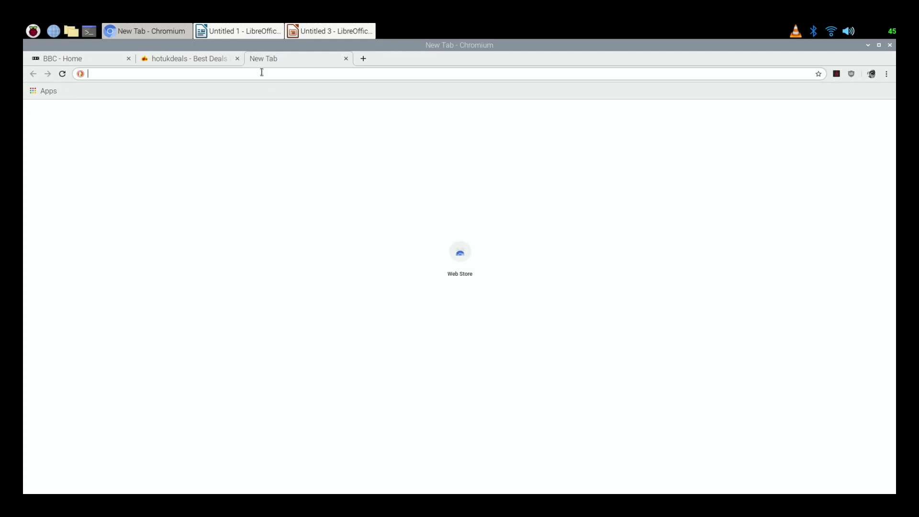
type("leepspvideo&t=raspberrypi&ia=videos")
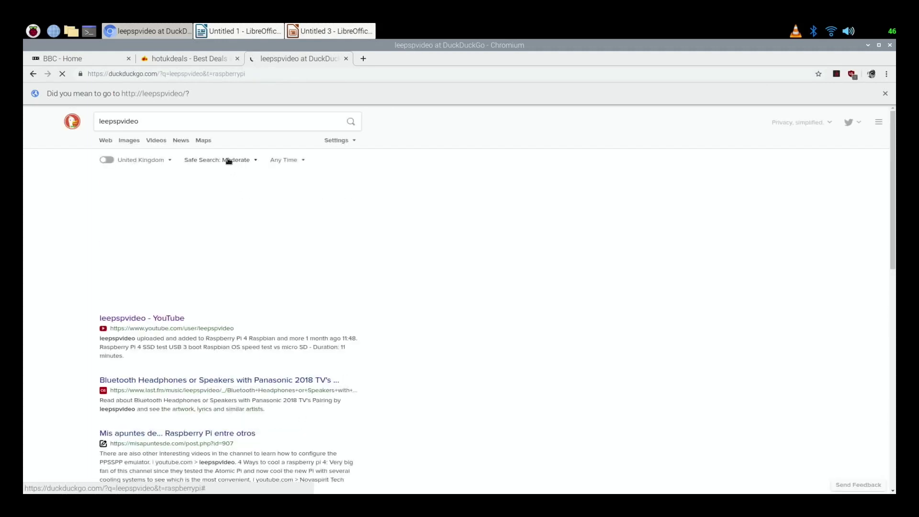
left_click(129, 141)
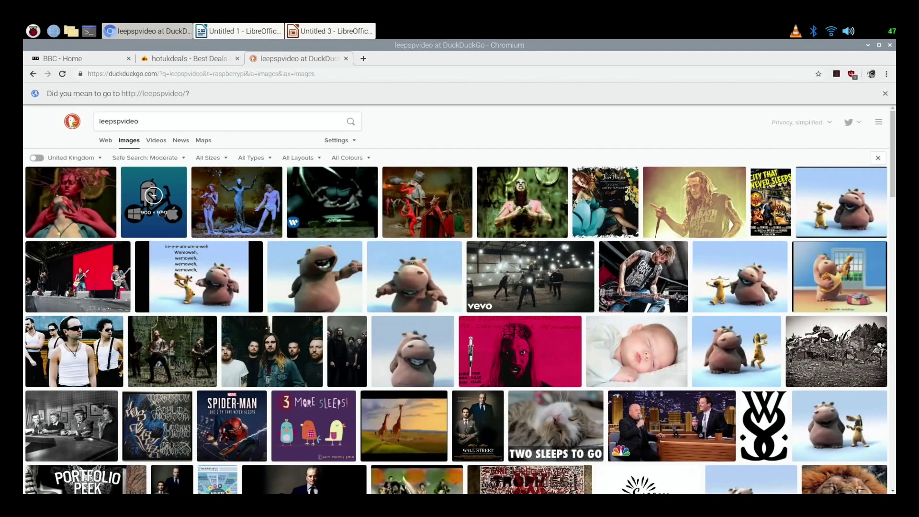
left_click(161, 214)
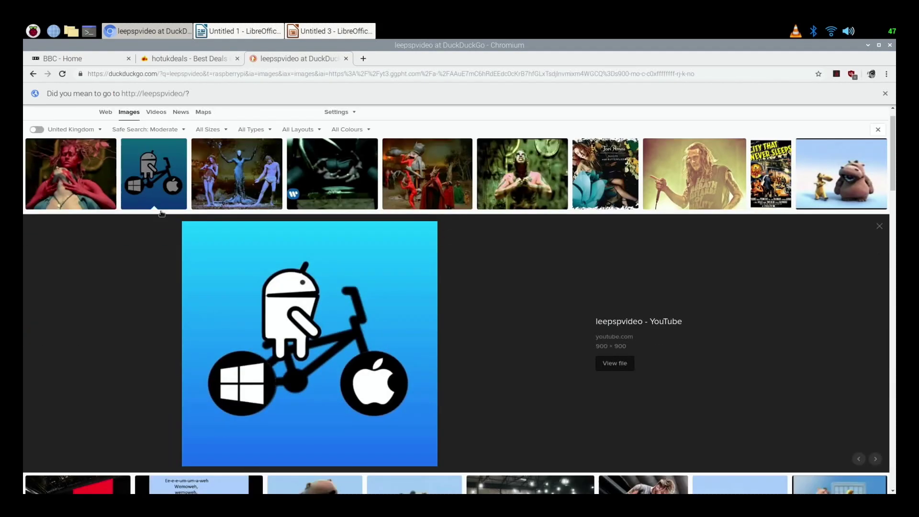
Save the logo as leepspvideo.jpeg, replacing the existing file.
right_click(334, 267)
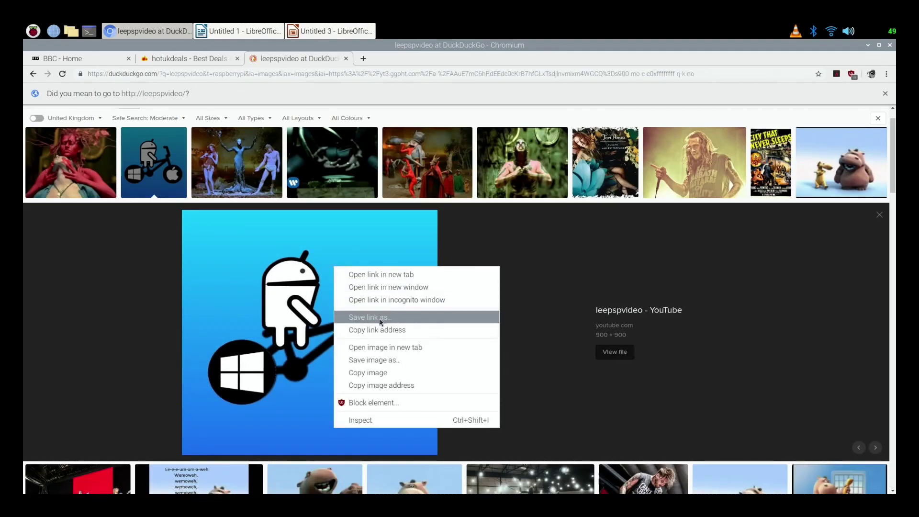
left_click(376, 359)
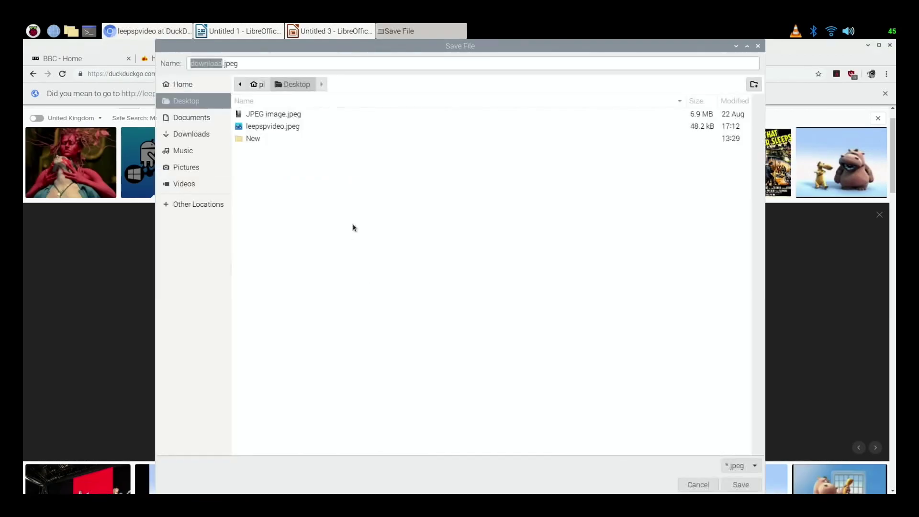
type("leepspv")
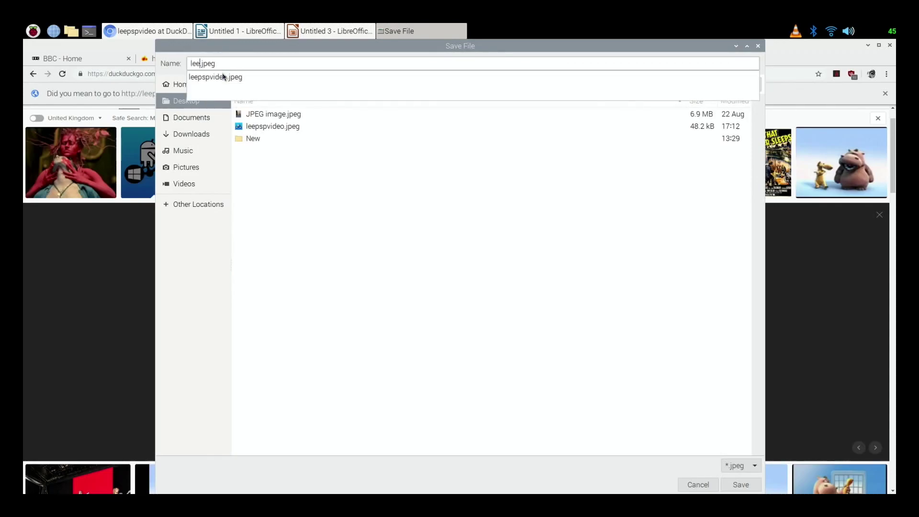
type("ideo")
key("Return")
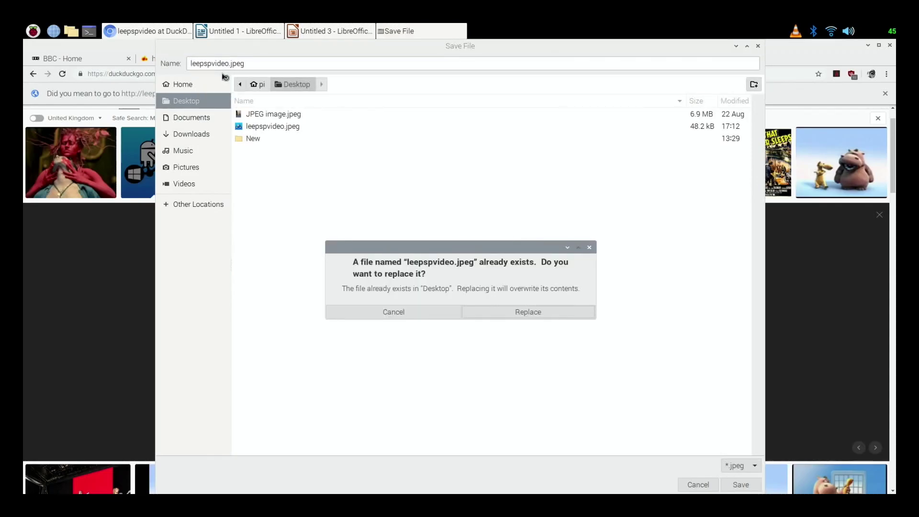
left_click(519, 309)
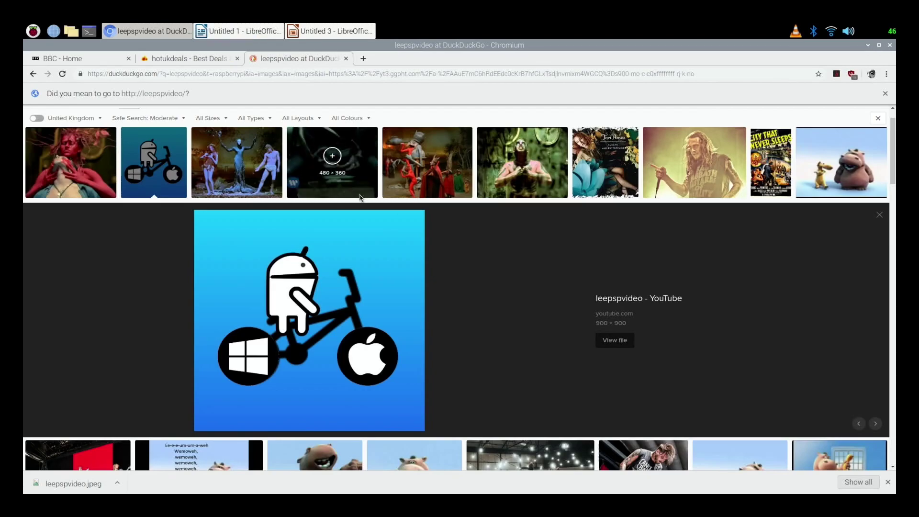
Insert leepspvideo.jpeg onto slide 1 and shrink it to a small square mid-slide.
left_click(306, 32)
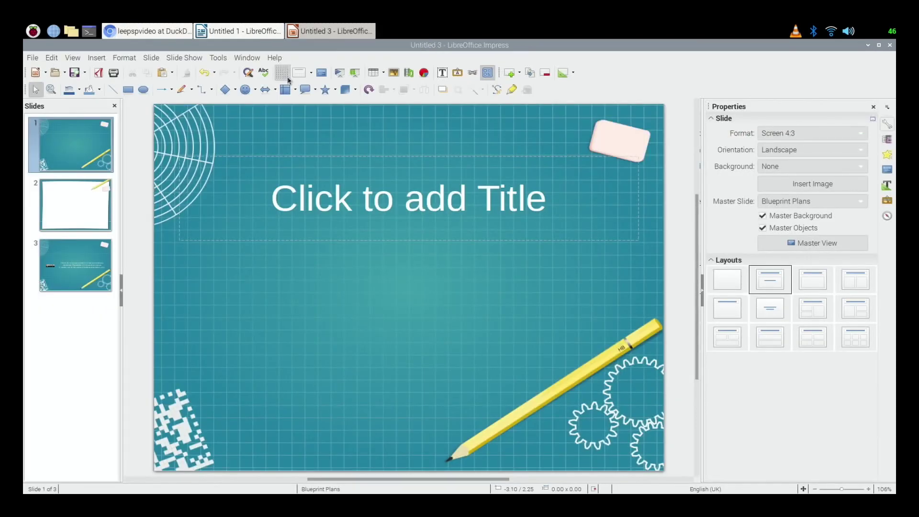
left_click(97, 58)
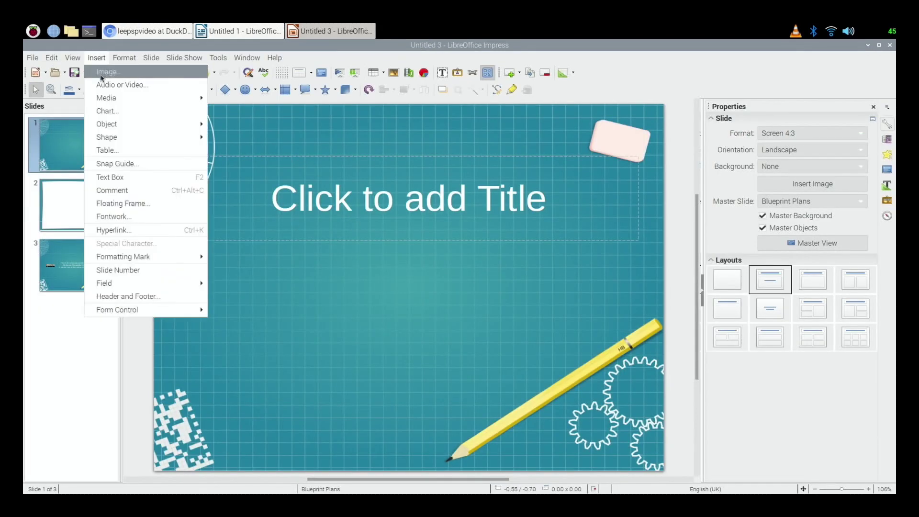
mouse_move(103, 96)
left_click(109, 72)
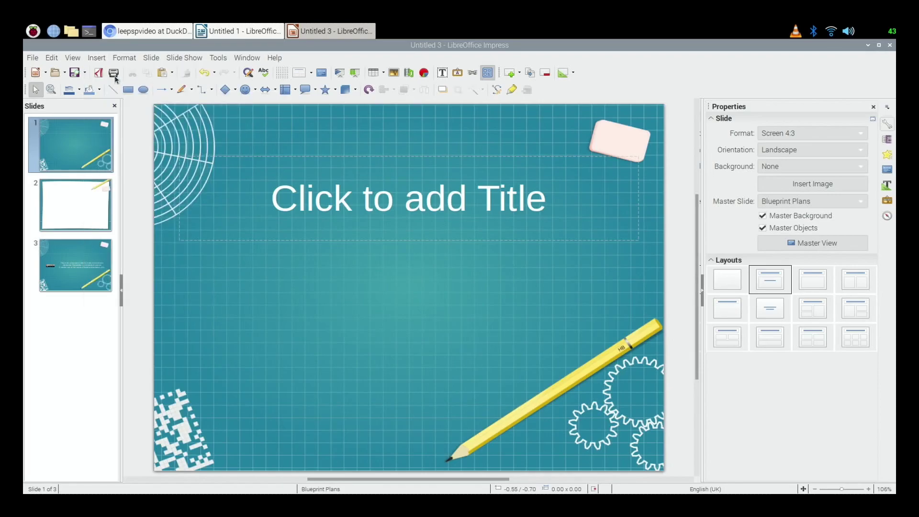
left_click(264, 119)
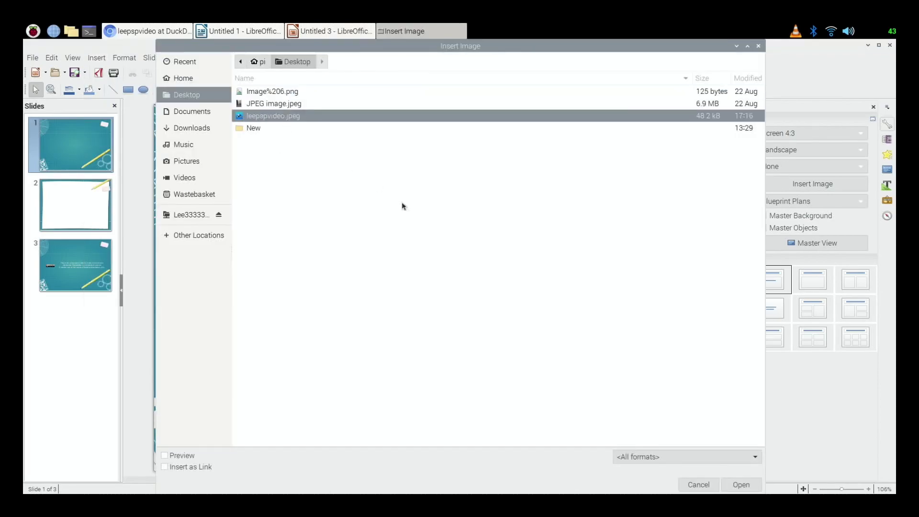
left_click(741, 485)
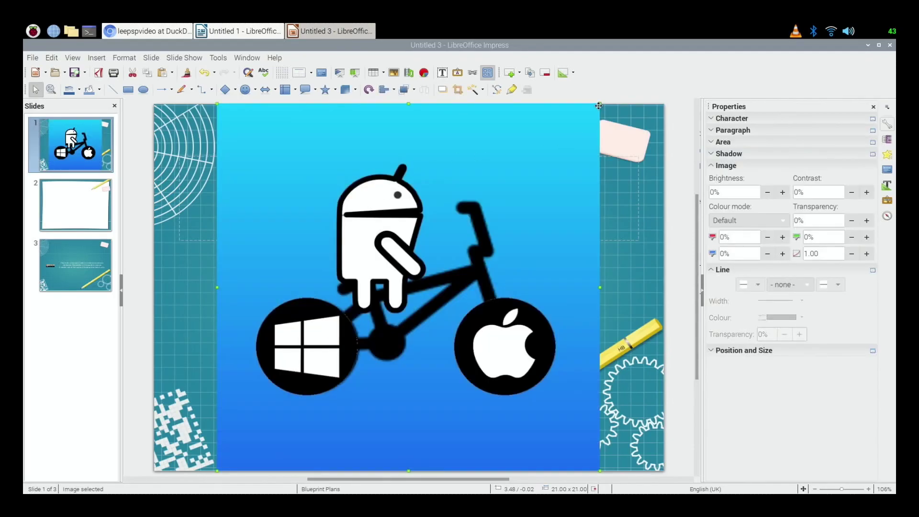
left_click_drag(492, 196, 446, 257)
Type 'Lee' as the slide title.
left_click(396, 207)
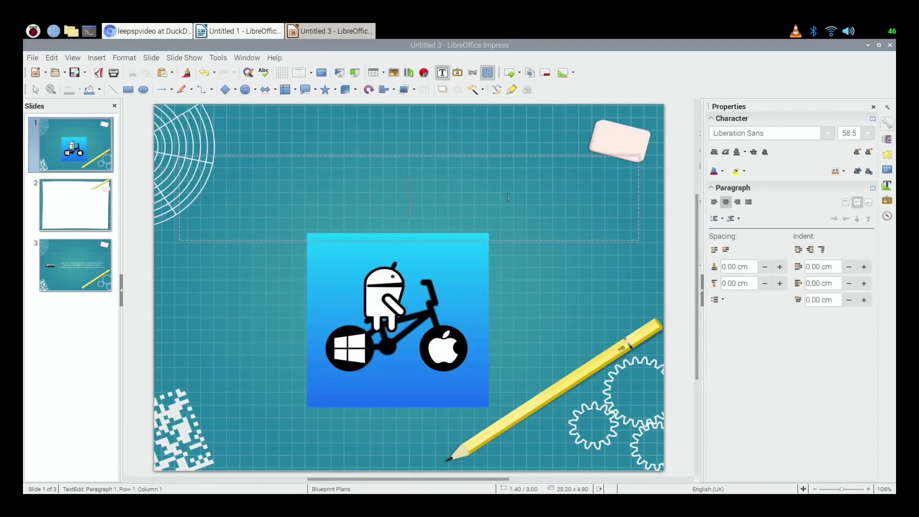
type("lee")
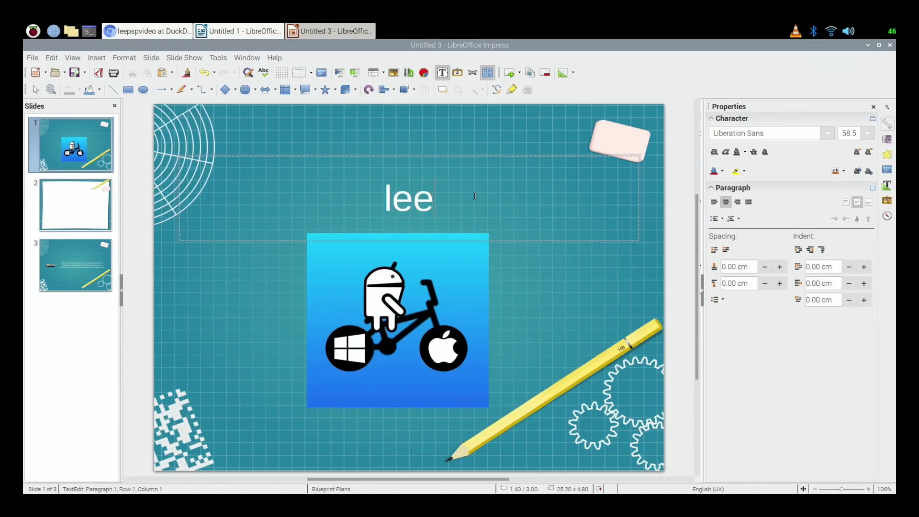
key("Return")
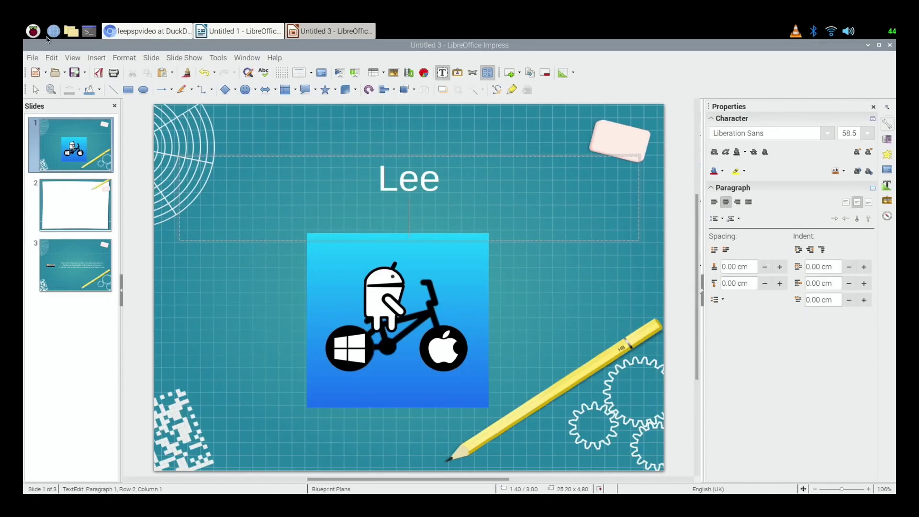
left_click(34, 58)
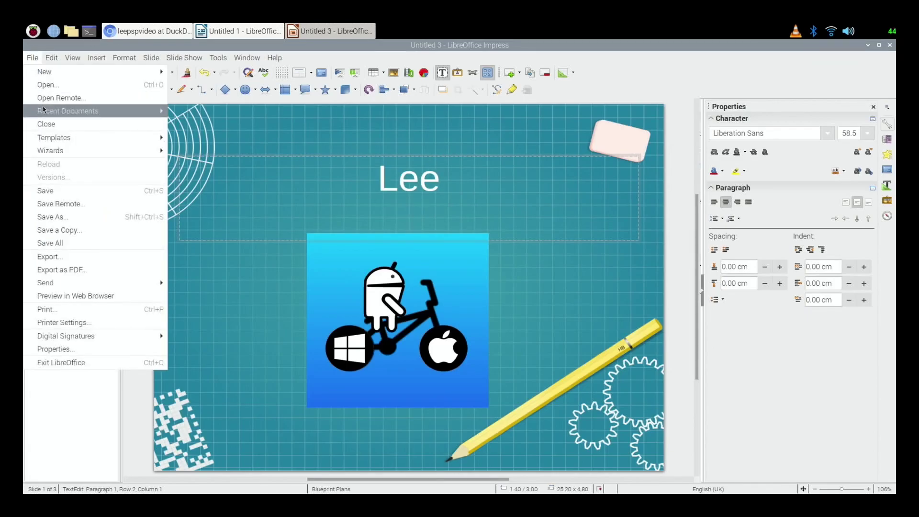
left_click(147, 31)
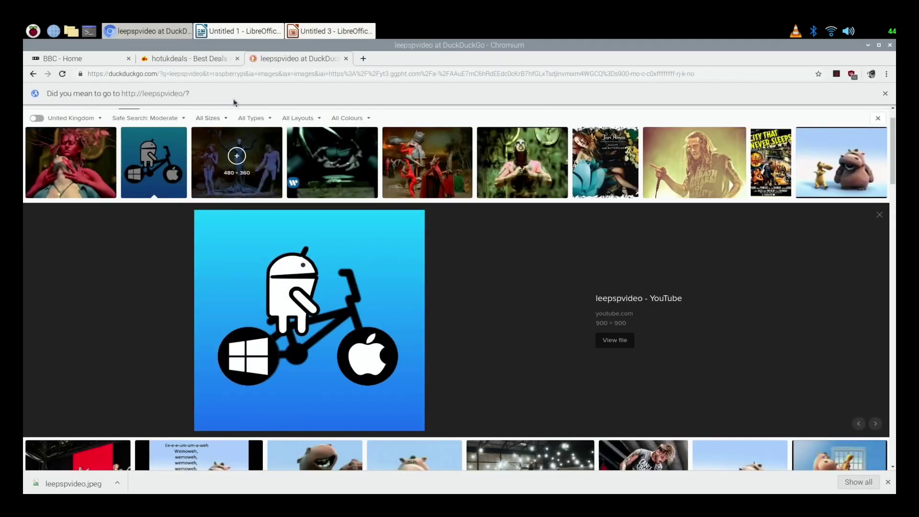
left_click(192, 58)
left_click(72, 59)
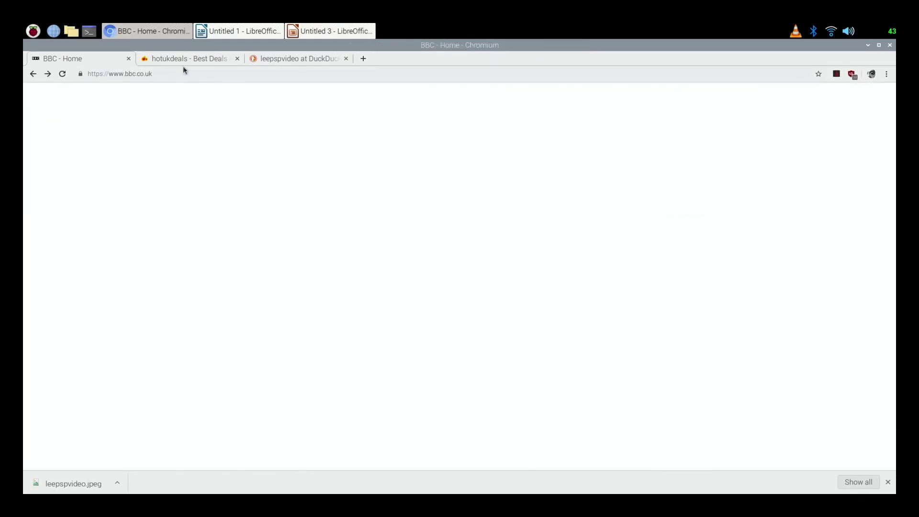
left_click(186, 60)
left_click(266, 58)
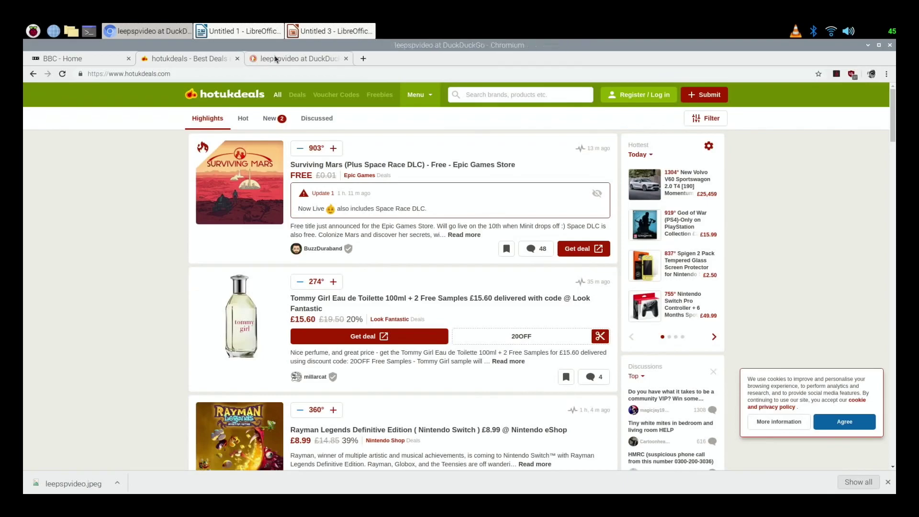
scroll(316, 239, "down", 3)
scroll(315, 275, "down", 10)
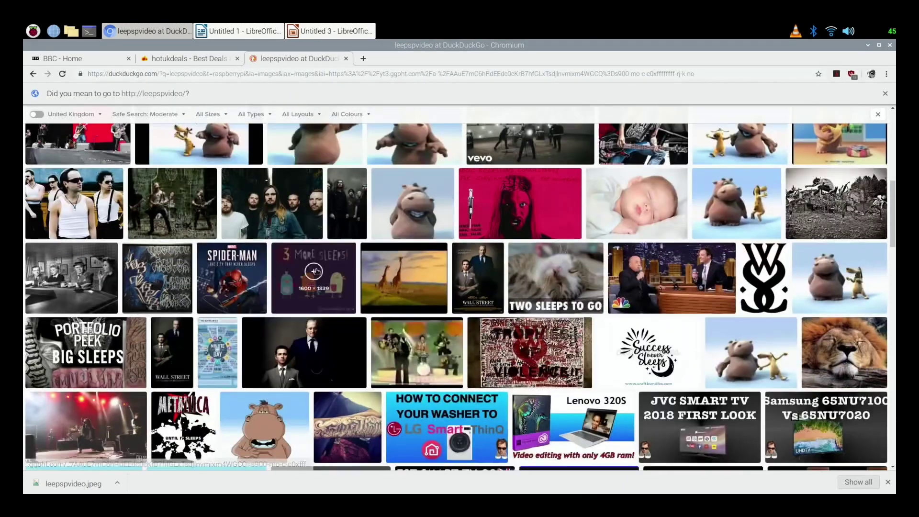
scroll(317, 271, "down", 3)
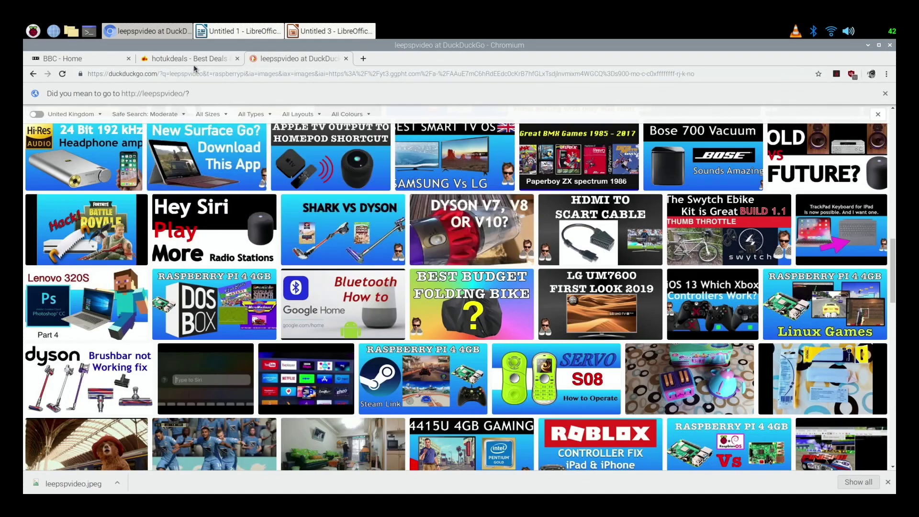
Bring the Impress presentation forward and launch GIMP from the applications menu.
left_click(168, 32)
left_click(235, 30)
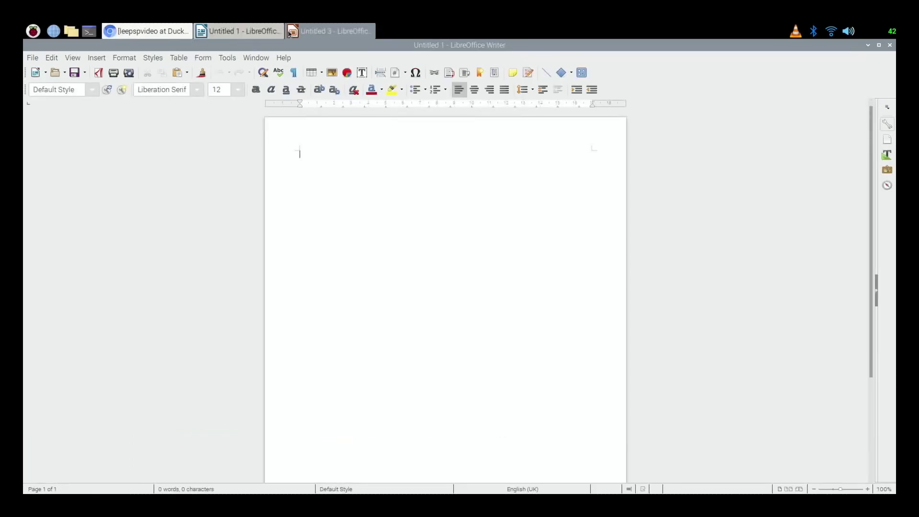
left_click(331, 30)
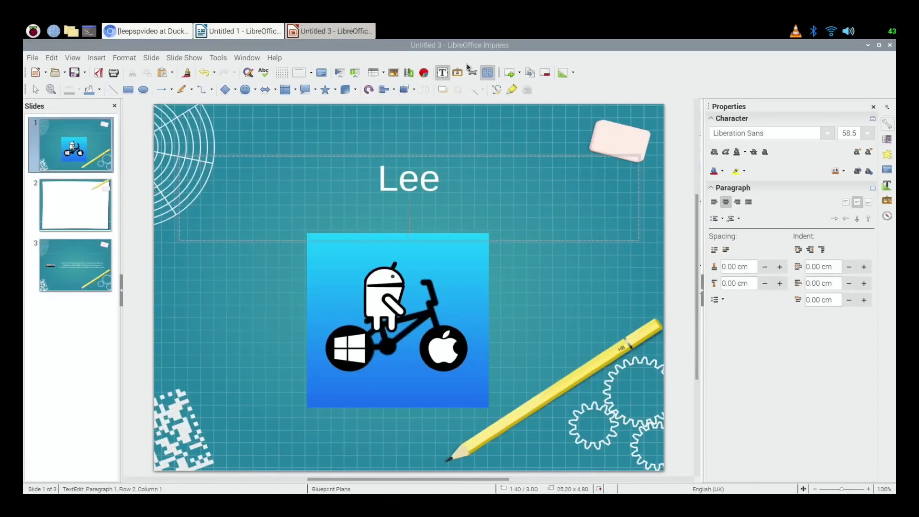
left_click(35, 34)
mouse_move(62, 128)
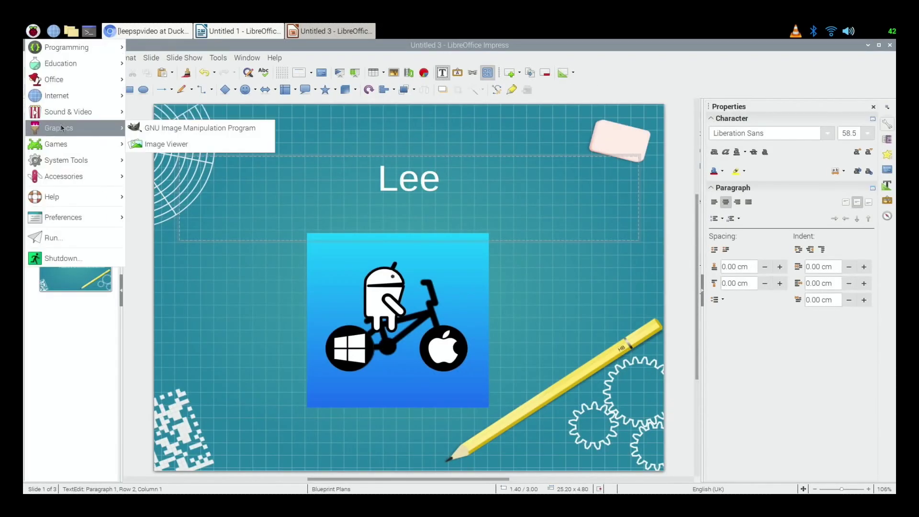
left_click(153, 128)
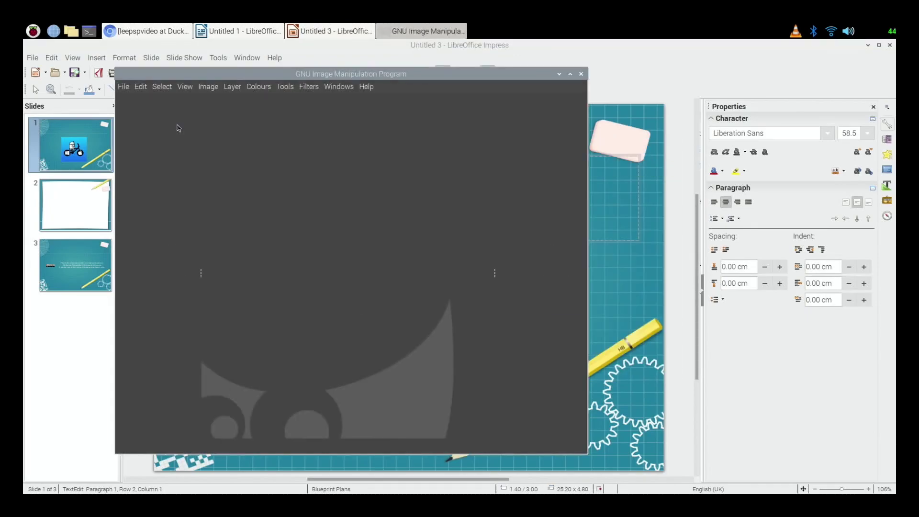
Open leepspvideo.jpeg in GIMP and invert its colours to orange and white.
left_click(124, 87)
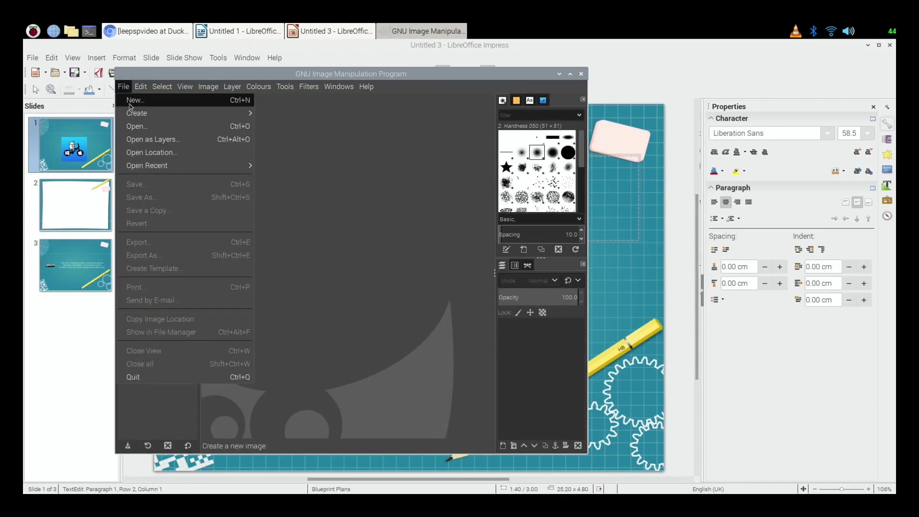
left_click(136, 126)
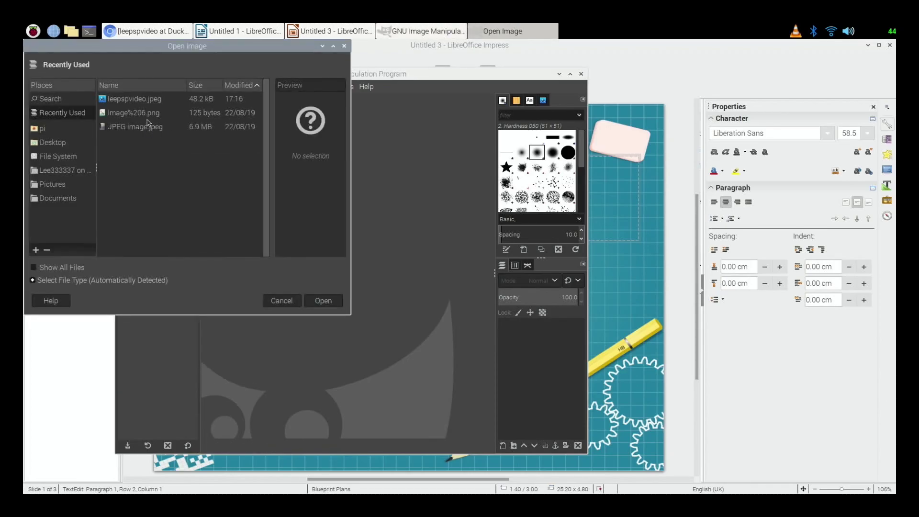
double_click(132, 99)
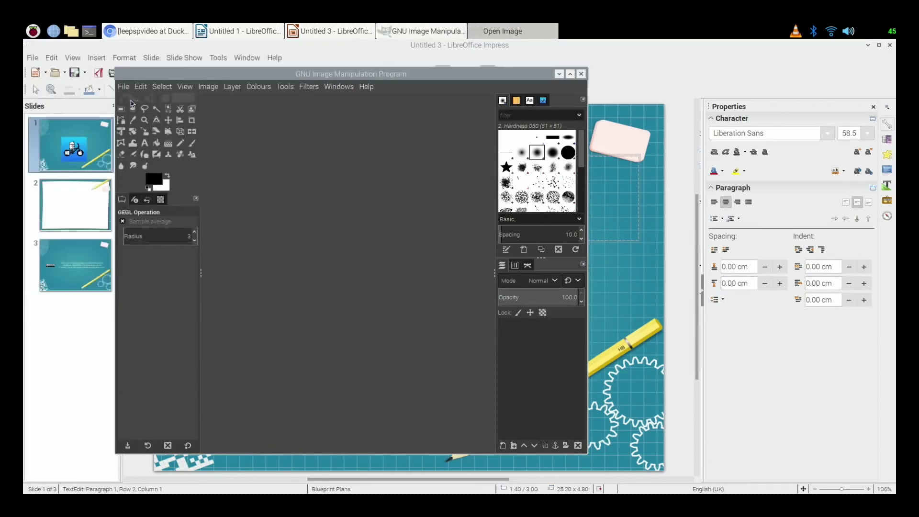
left_click(258, 86)
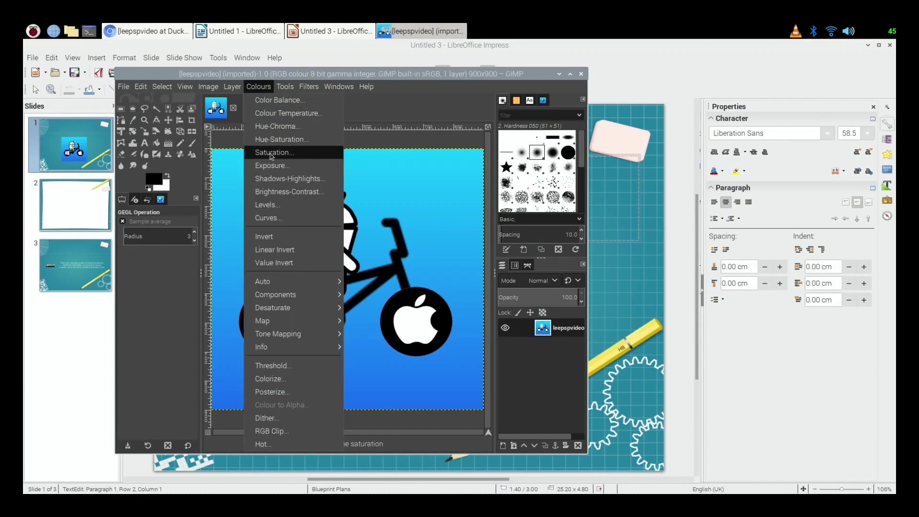
left_click(281, 236)
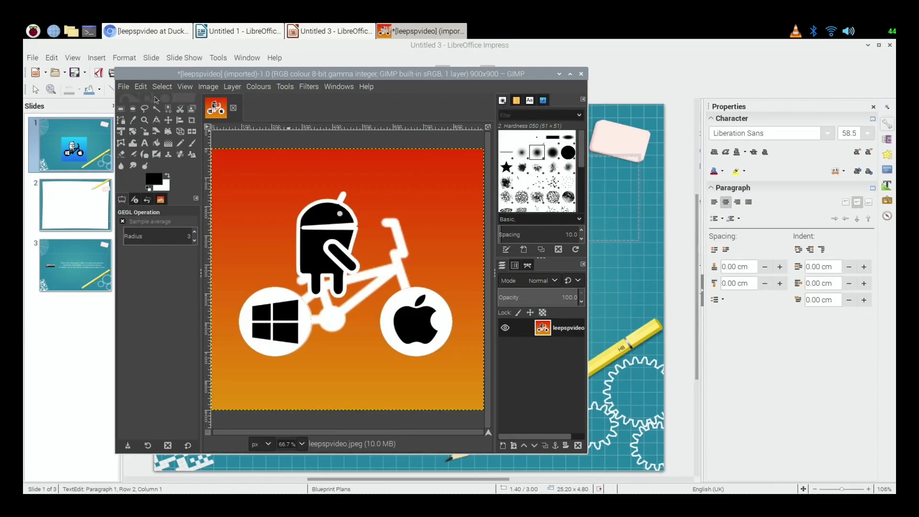
left_click(33, 31)
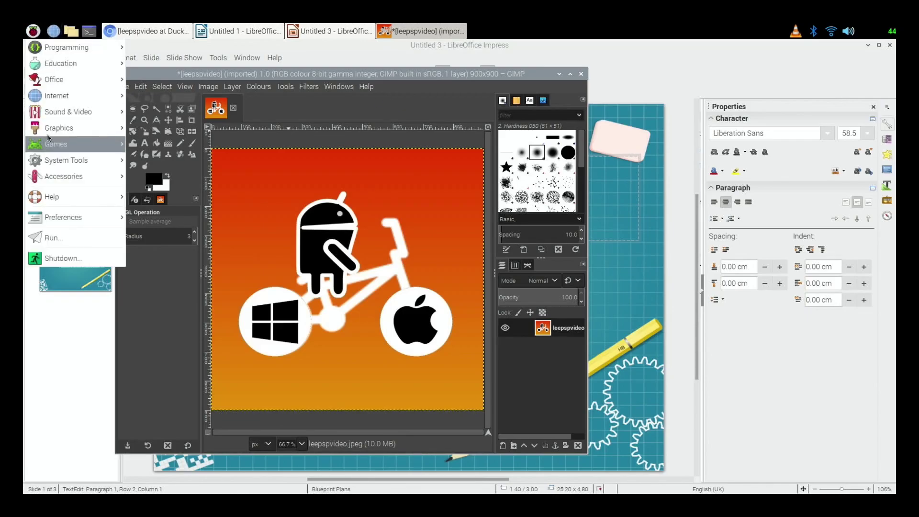
Launch Add / Remove Software and browse the Multimedia category.
mouse_move(64, 47)
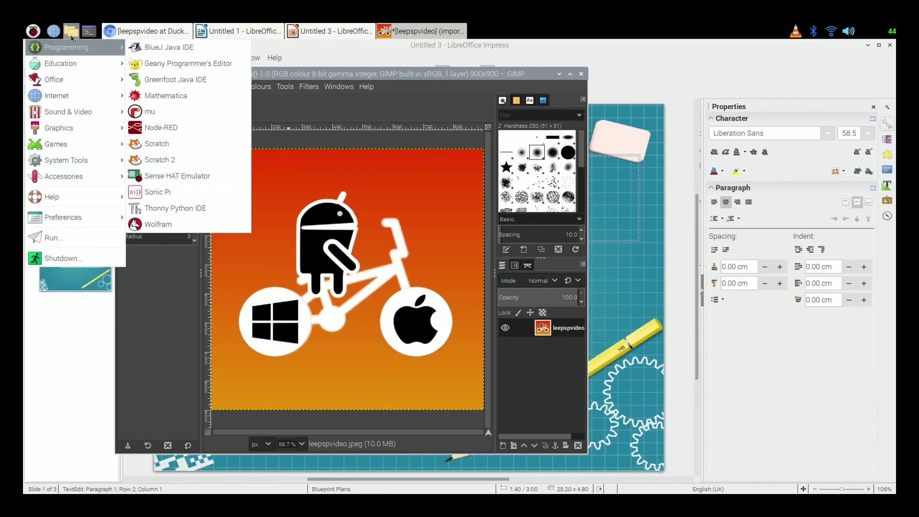
mouse_move(75, 218)
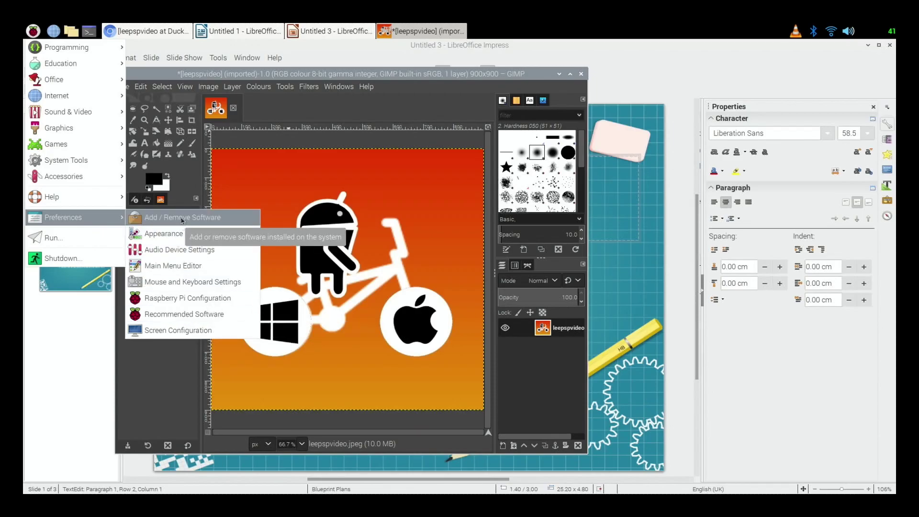
left_click(183, 217)
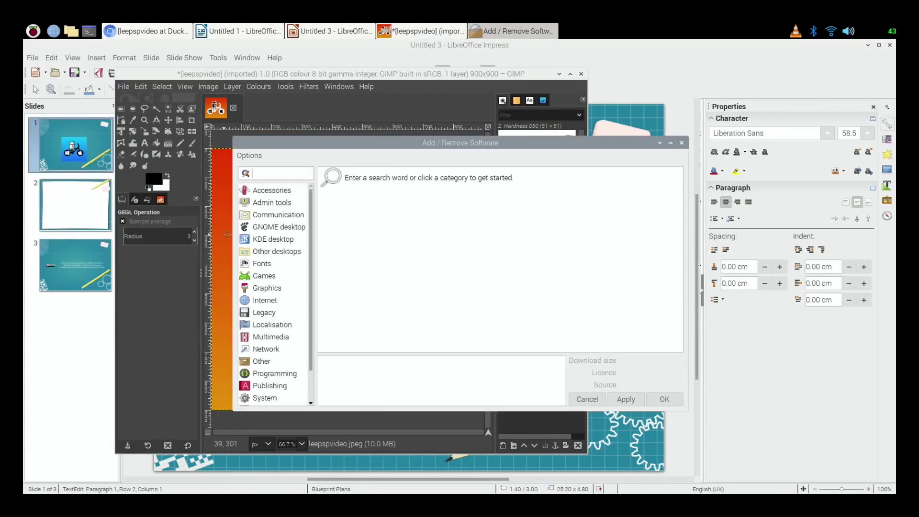
scroll(267, 277, "down", 1)
scroll(283, 287, "up", 1)
left_click(264, 337)
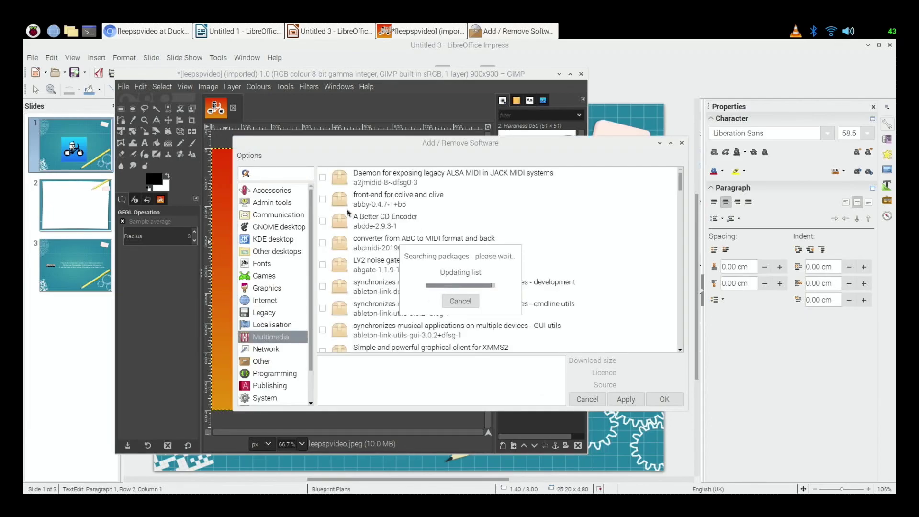
Scroll down and show the Games packages, such as 0ad, 3dchess and 7kaa.
scroll(401, 220, "down", 5)
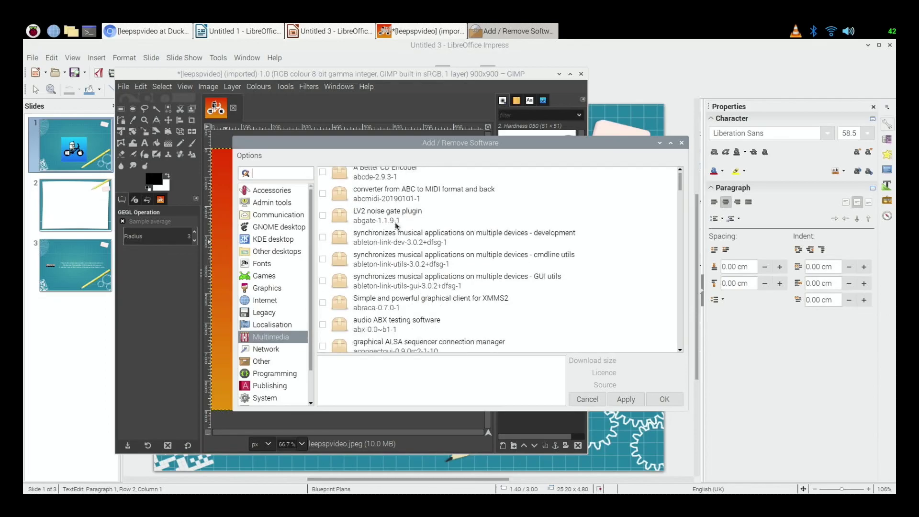
scroll(392, 268, "down", 10)
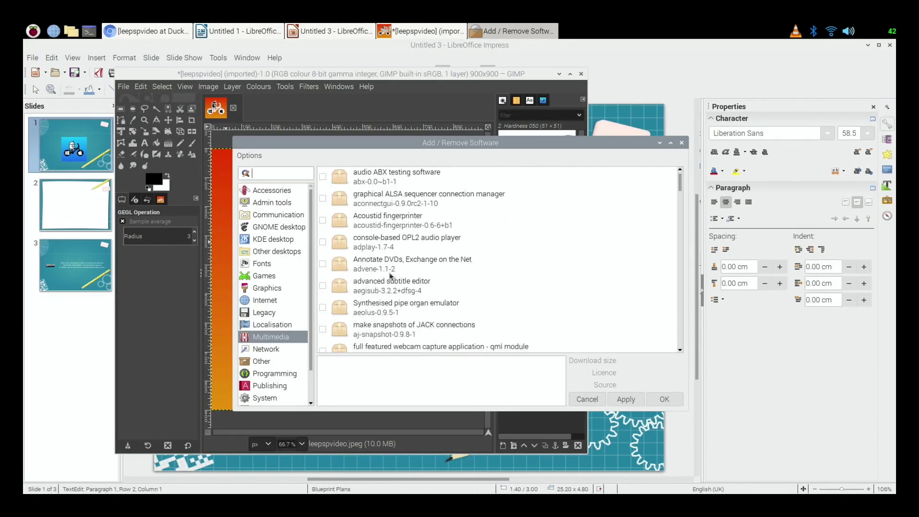
scroll(390, 276, "down", 7)
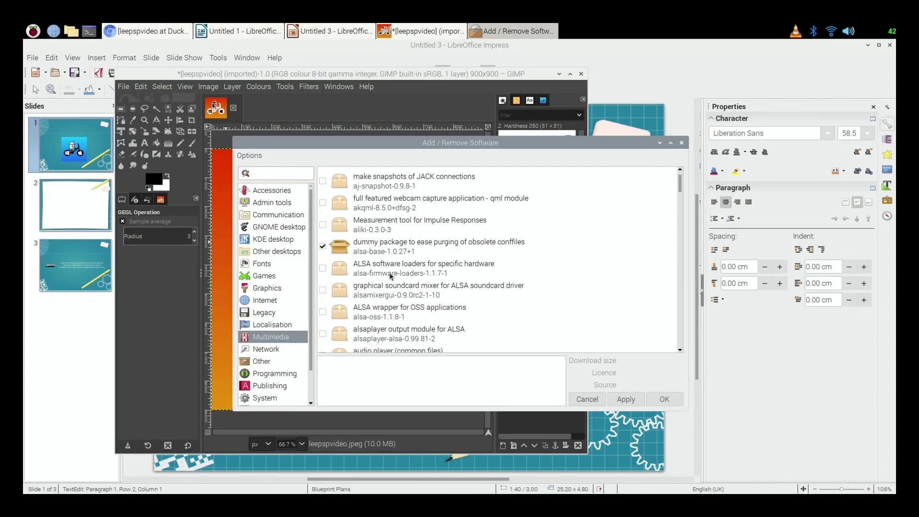
scroll(390, 278, "down", 10)
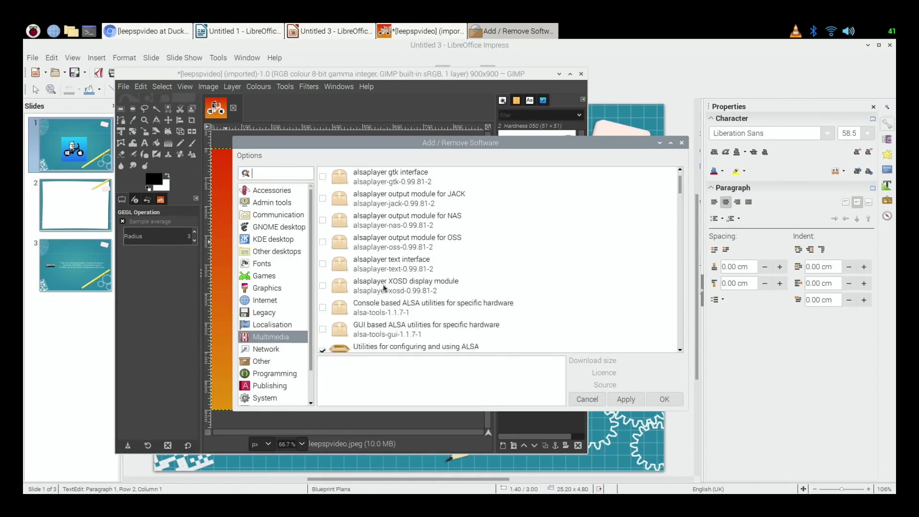
left_click(257, 277)
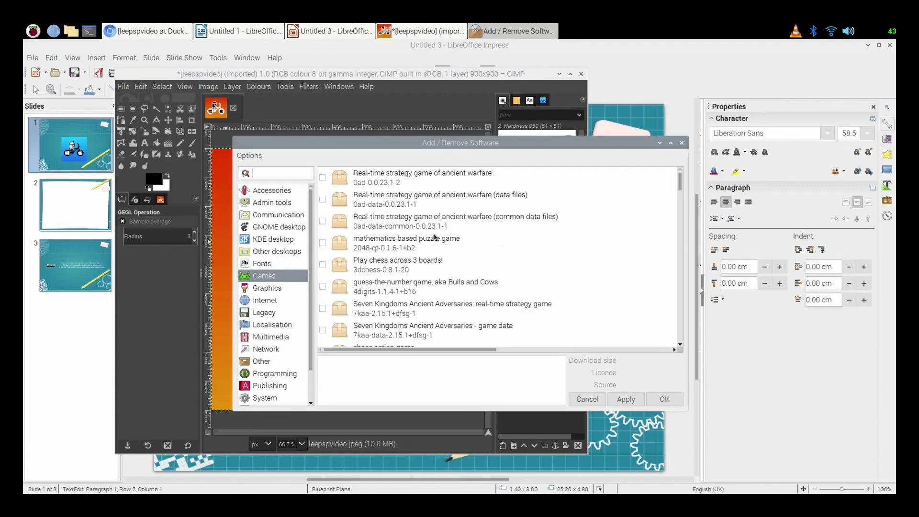
scroll(430, 255, "down", 2)
scroll(403, 249, "down", 2)
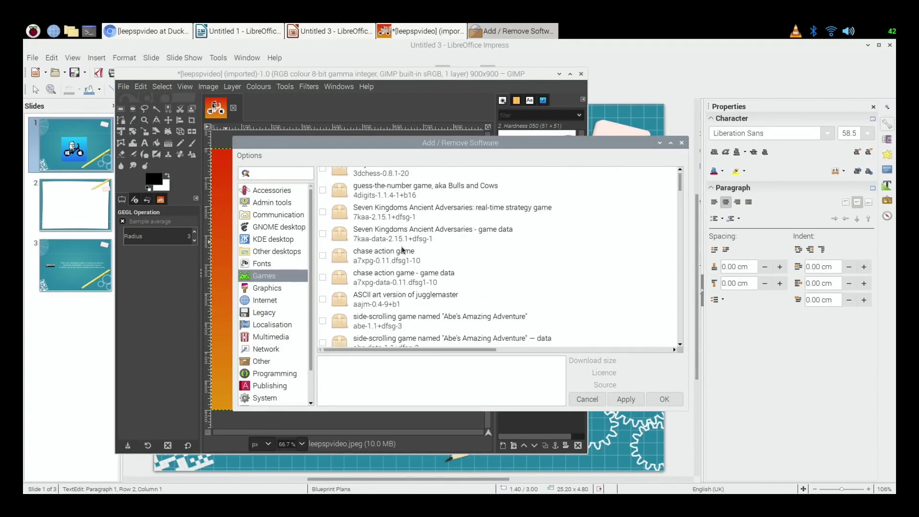
Mark the a7xpg chase action game, install it, and authorise with the account password.
left_click(323, 256)
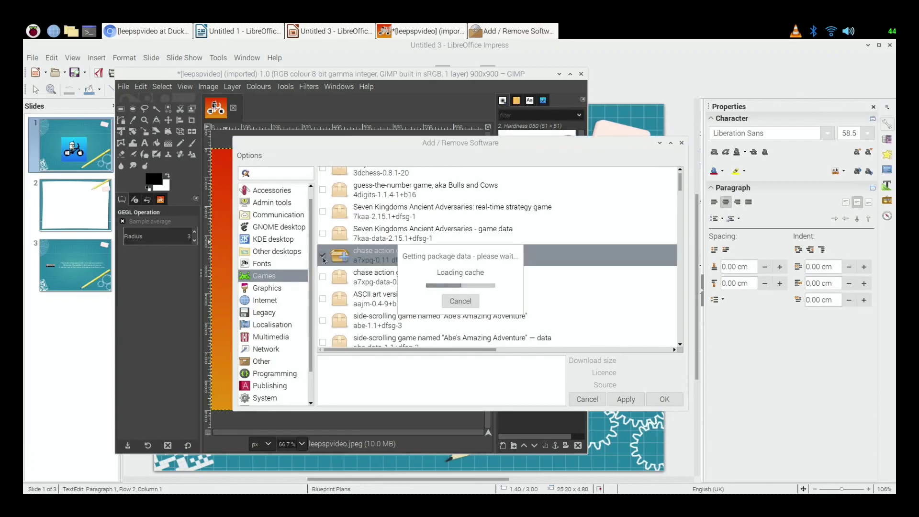
left_click(659, 402)
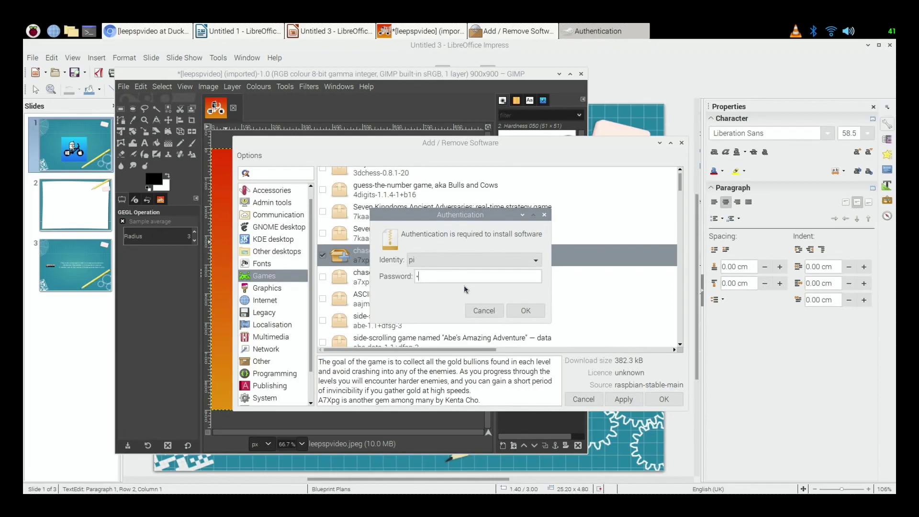
key("Return")
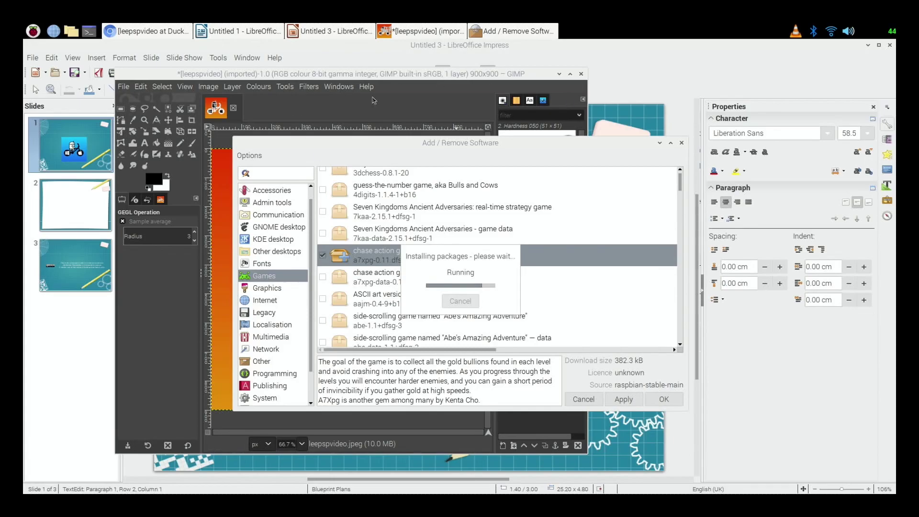
From the BBC Home tab, open Sport and the LIVE World Gymnastics women's all-around final.
left_click(170, 30)
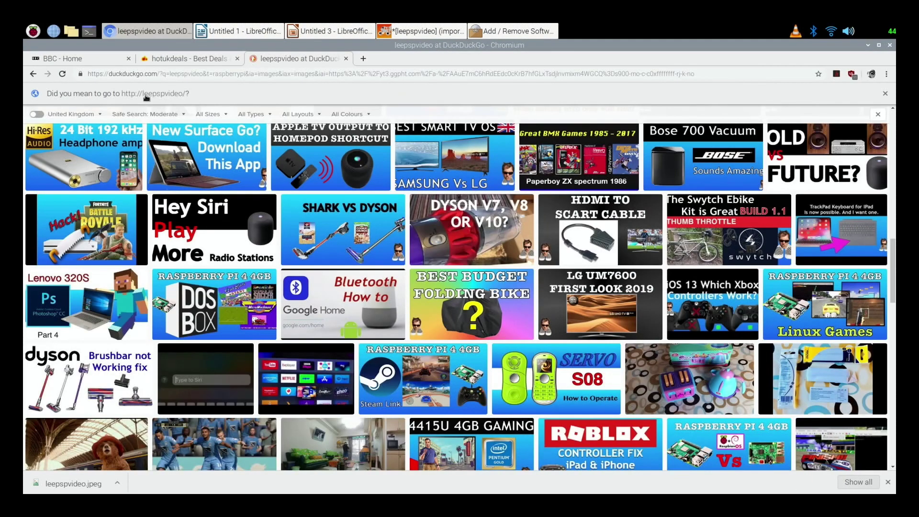
left_click(109, 61)
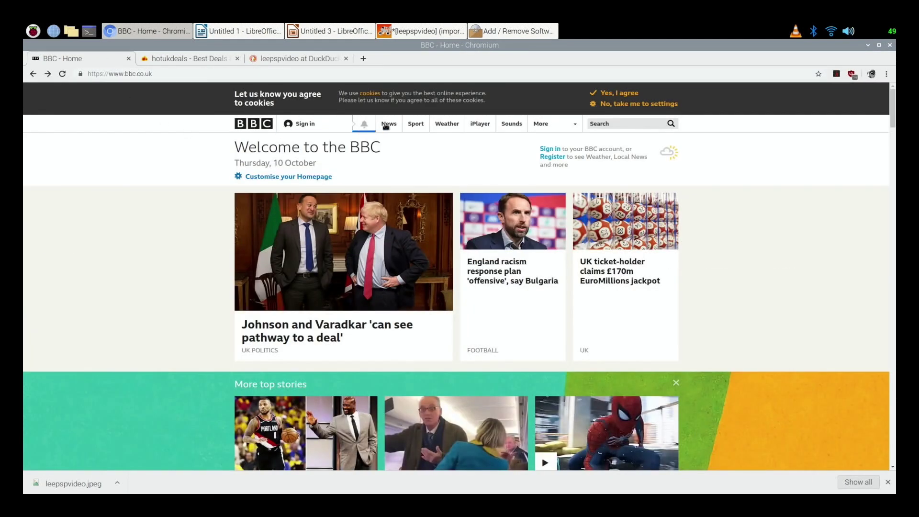
left_click(413, 125)
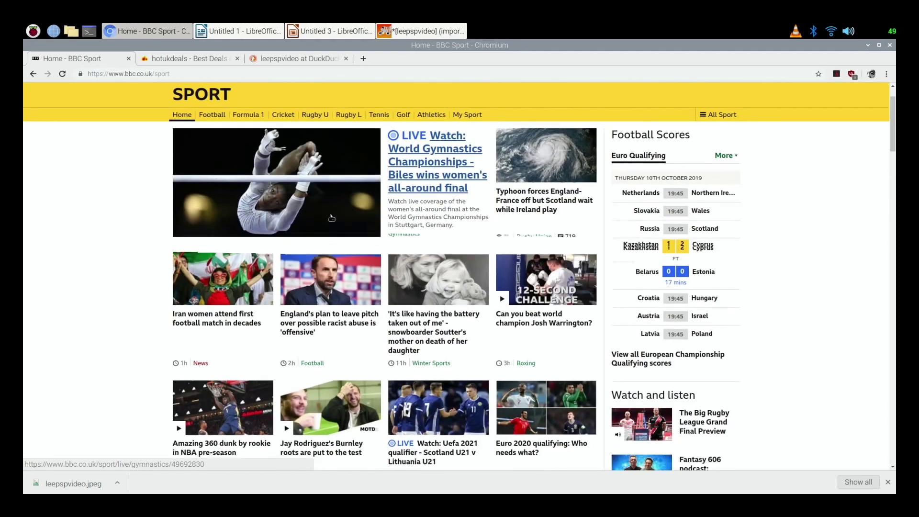
scroll(332, 217, "down", 3)
scroll(331, 218, "down", 4)
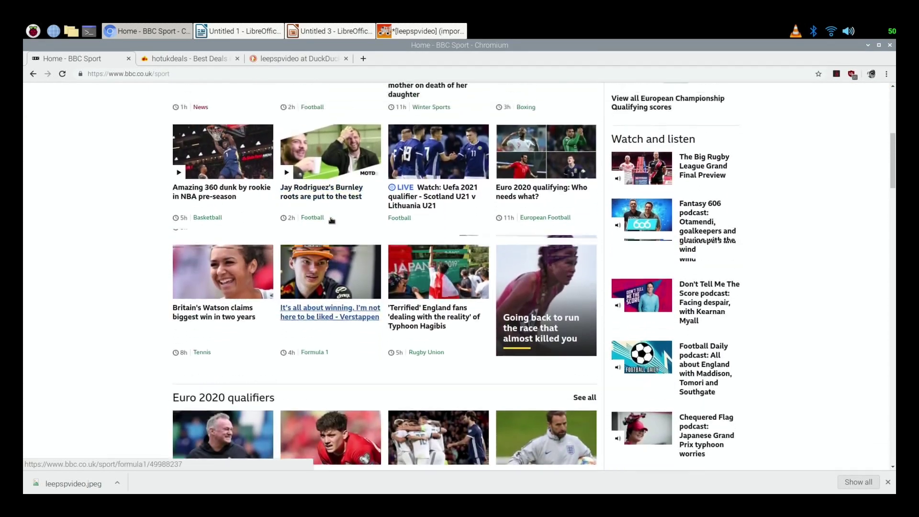
scroll(316, 227, "up", 4)
scroll(315, 229, "up", 4)
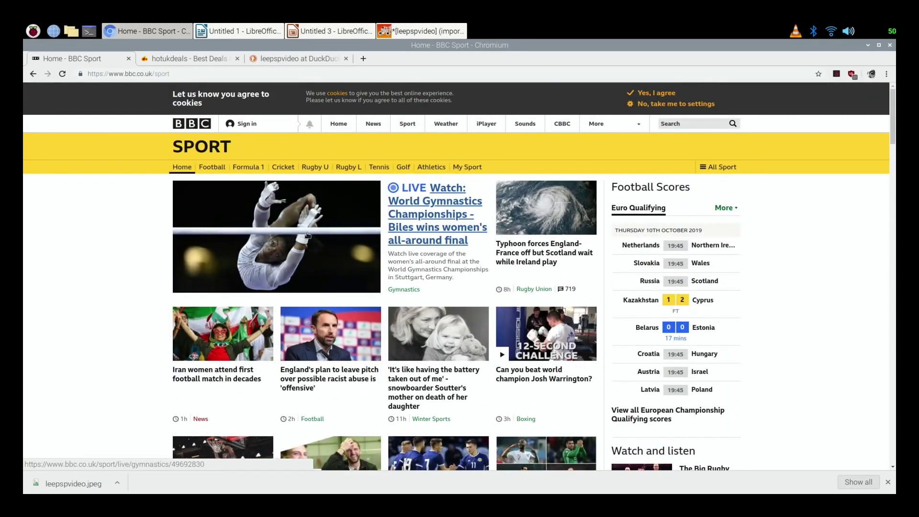
left_click(309, 236)
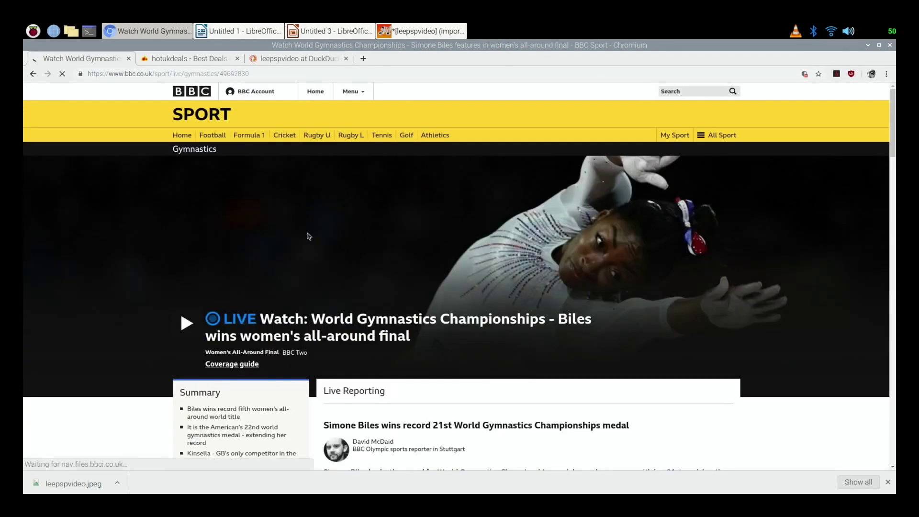
scroll(412, 233, "down", 6)
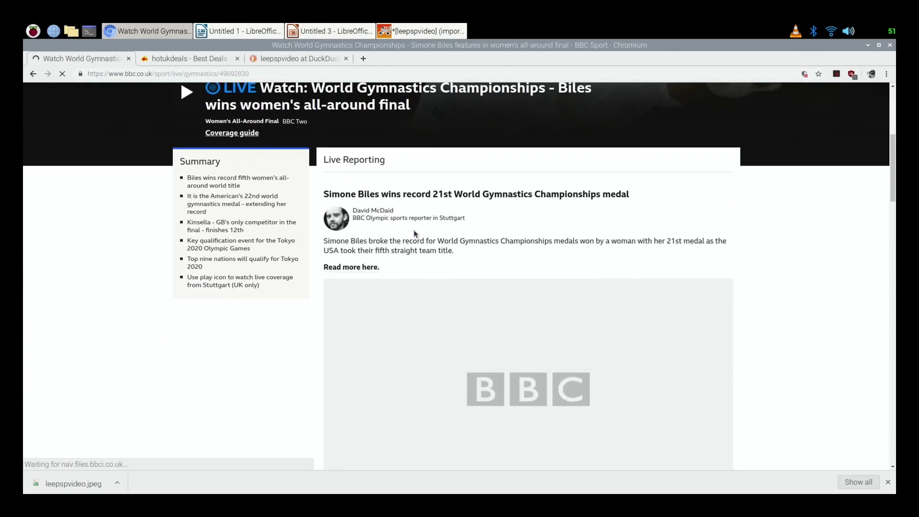
scroll(412, 233, "up", 7)
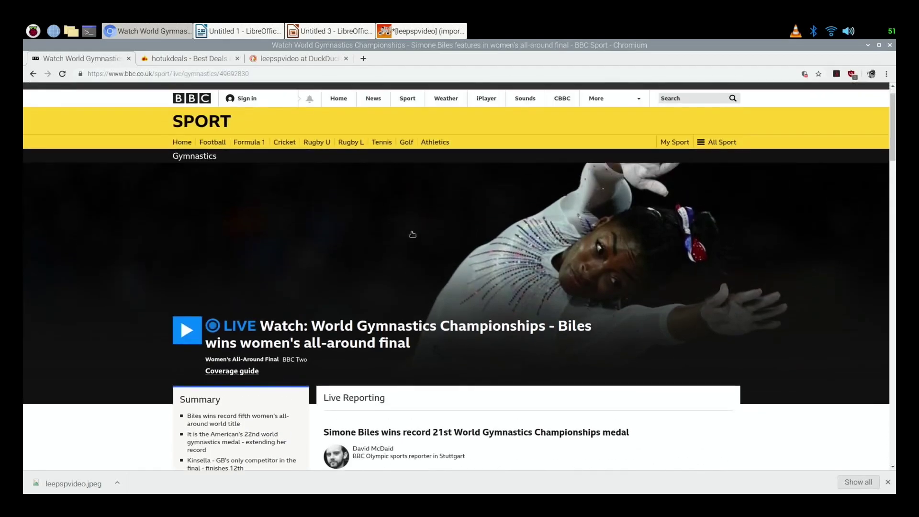
Switch to the hotukdeals tab and browse deals like Rayman Legends at £8.99.
key("ctrl+Tab")
scroll(364, 237, "down", 5)
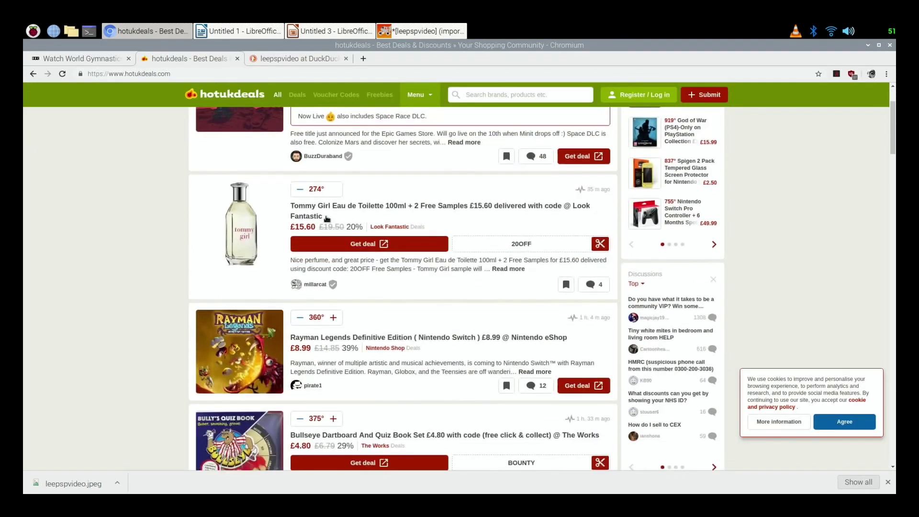
scroll(364, 236, "down", 6)
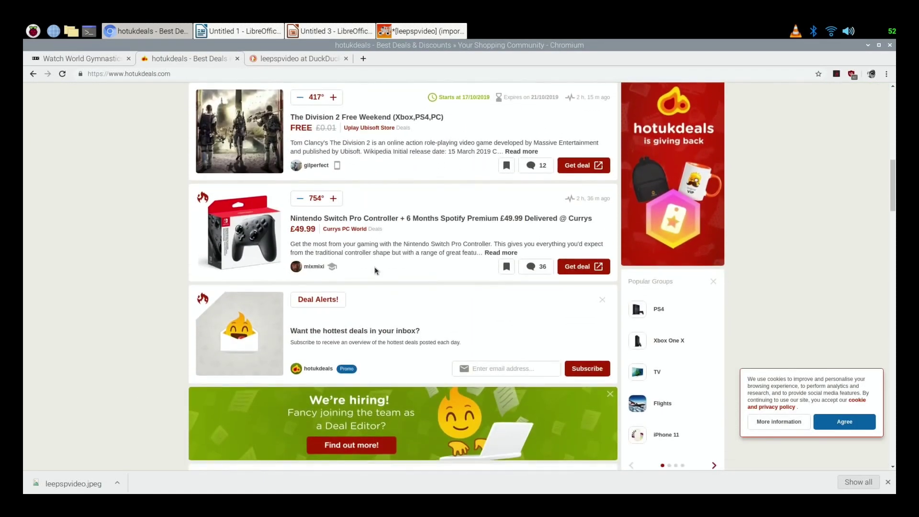
scroll(376, 271, "up", 5)
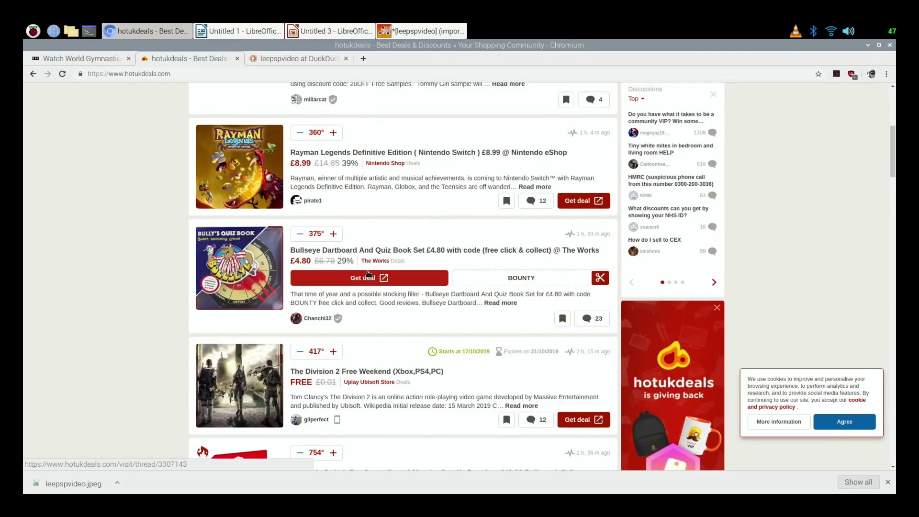
scroll(368, 275, "up", 2)
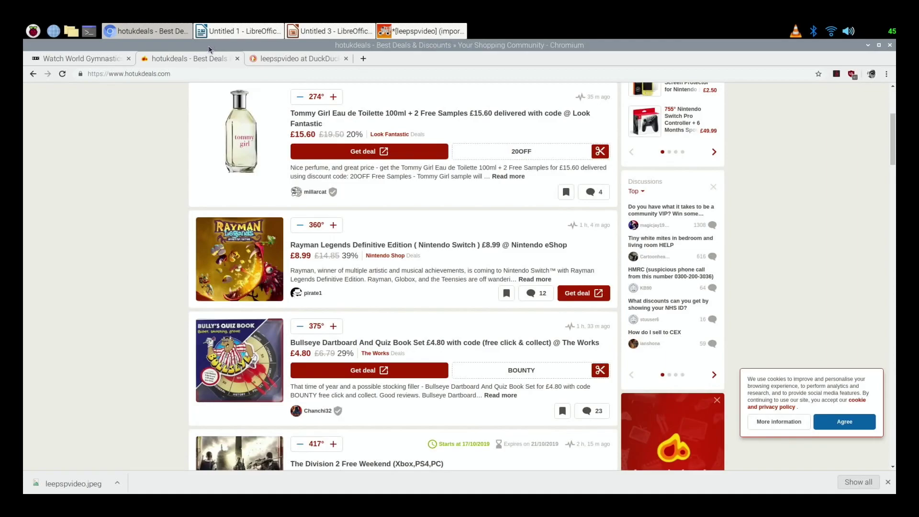
Minimise Chromium and raise Writer, then Impress, then the GIMP logo window on top.
left_click(297, 58)
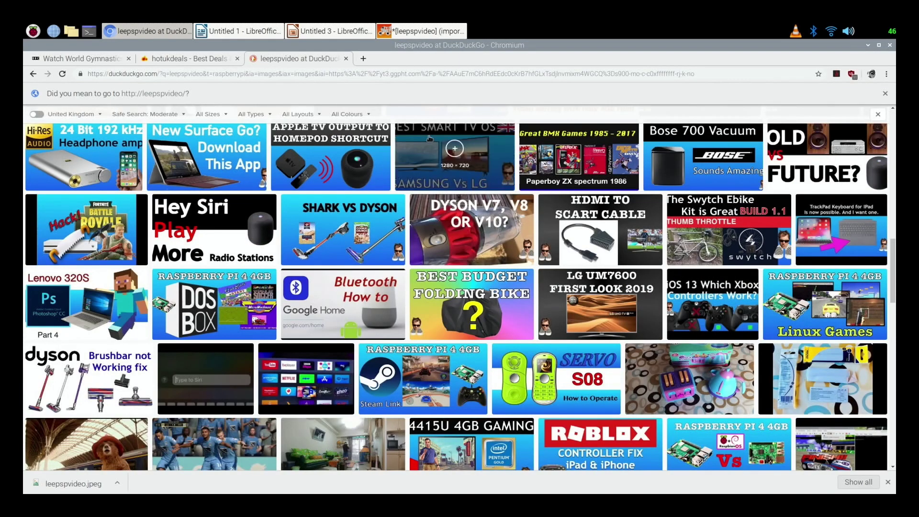
scroll(460, 287, "up", 3)
left_click(134, 30)
left_click(221, 33)
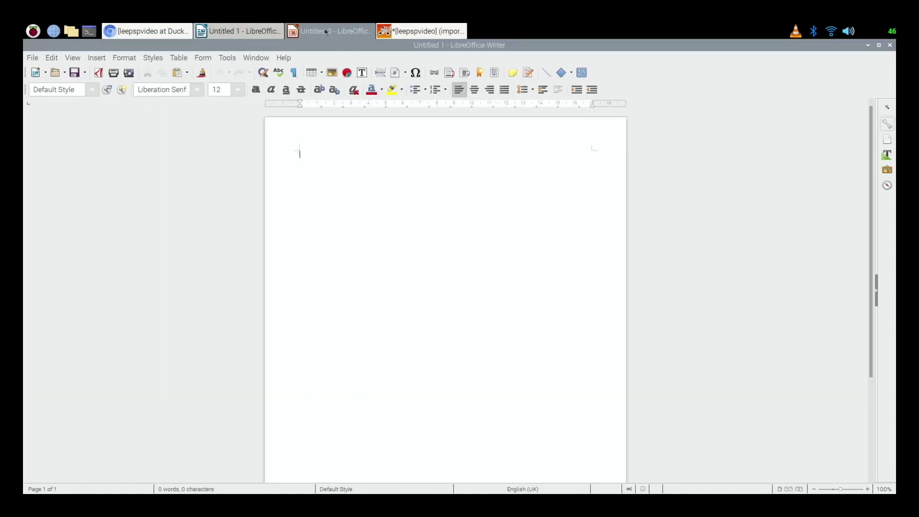
left_click(310, 32)
left_click(422, 31)
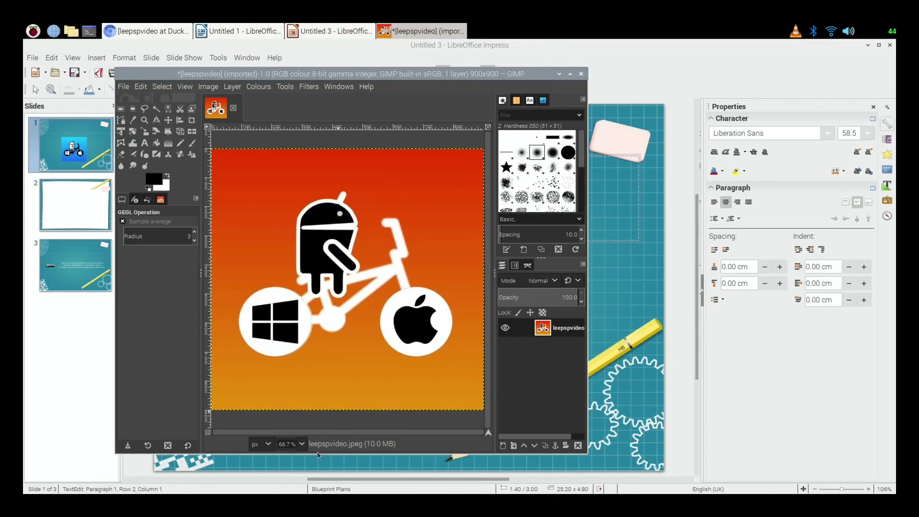